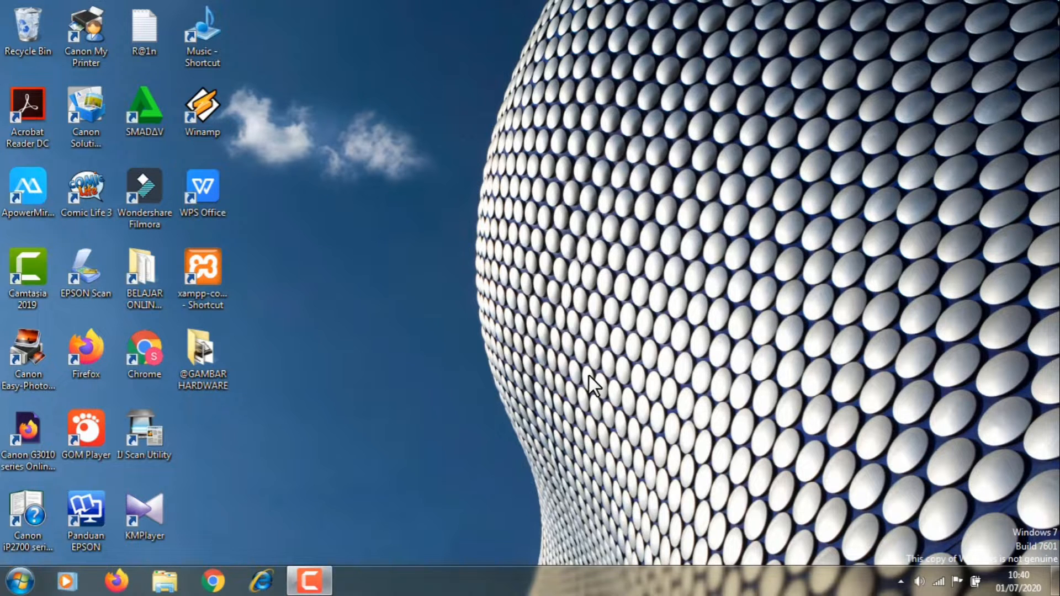
click(19, 581)
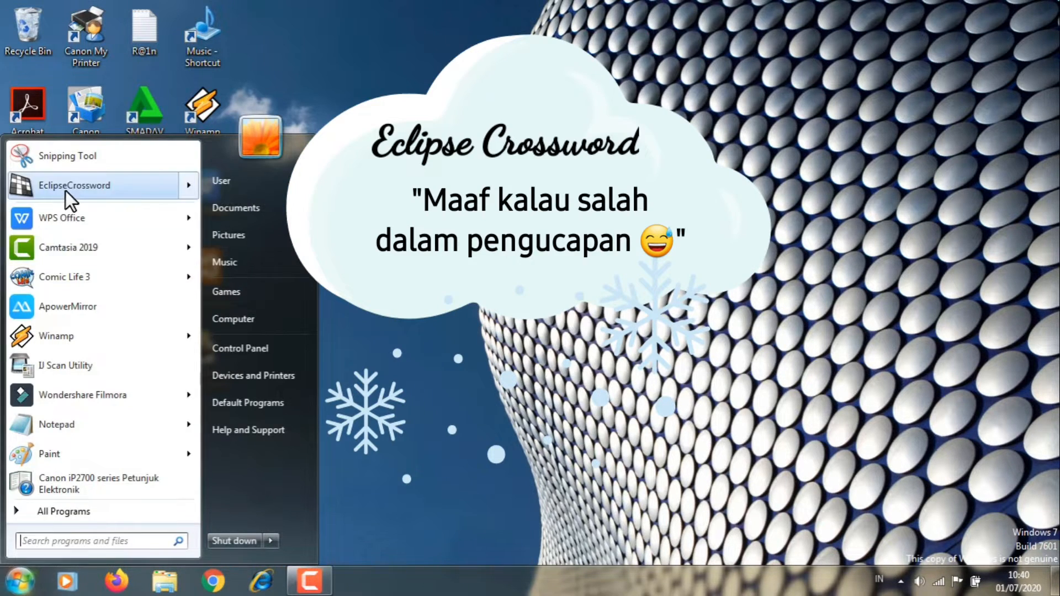
mouse_move(65, 191)
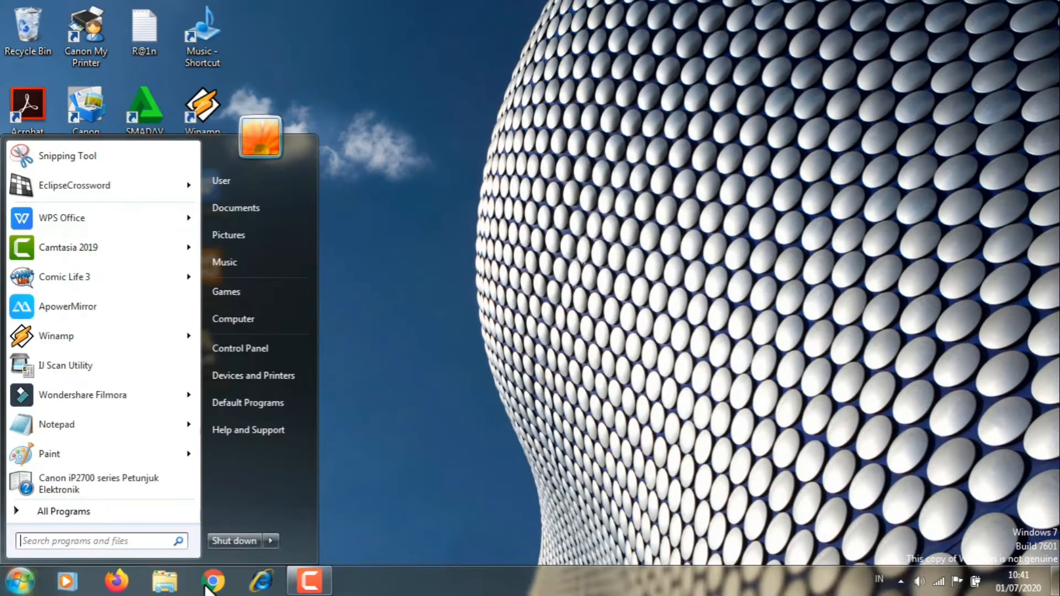
Open Chrome and search Google for "Eclipse Crossword".
click(210, 585)
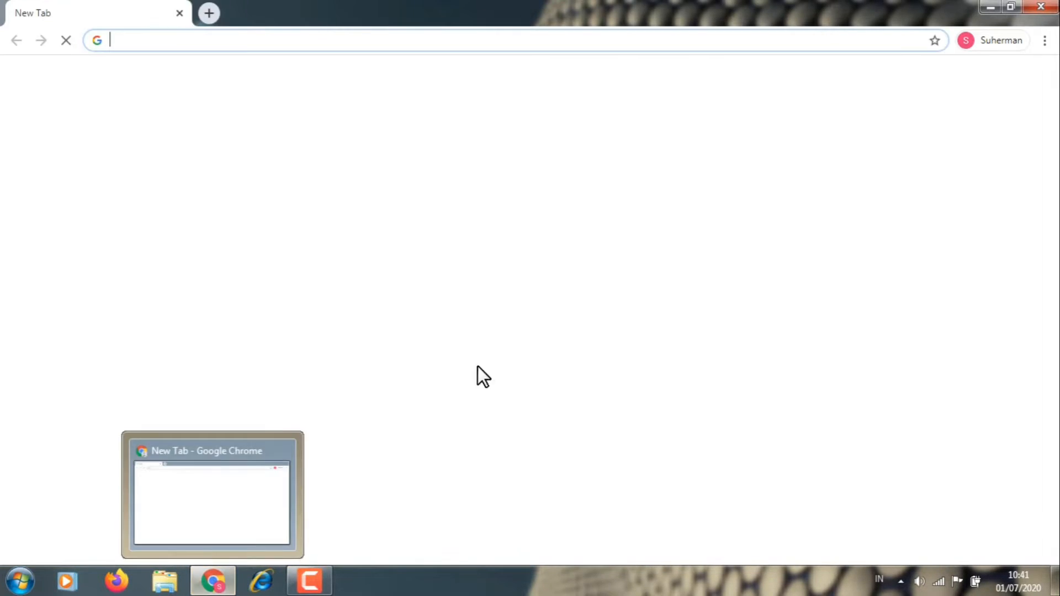
click(459, 309)
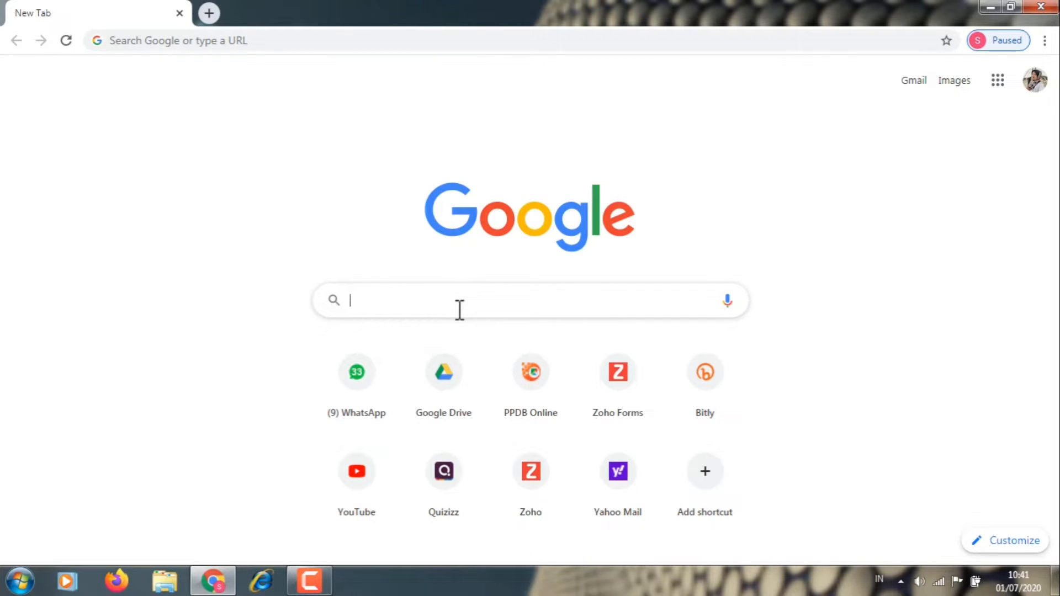
text(E)
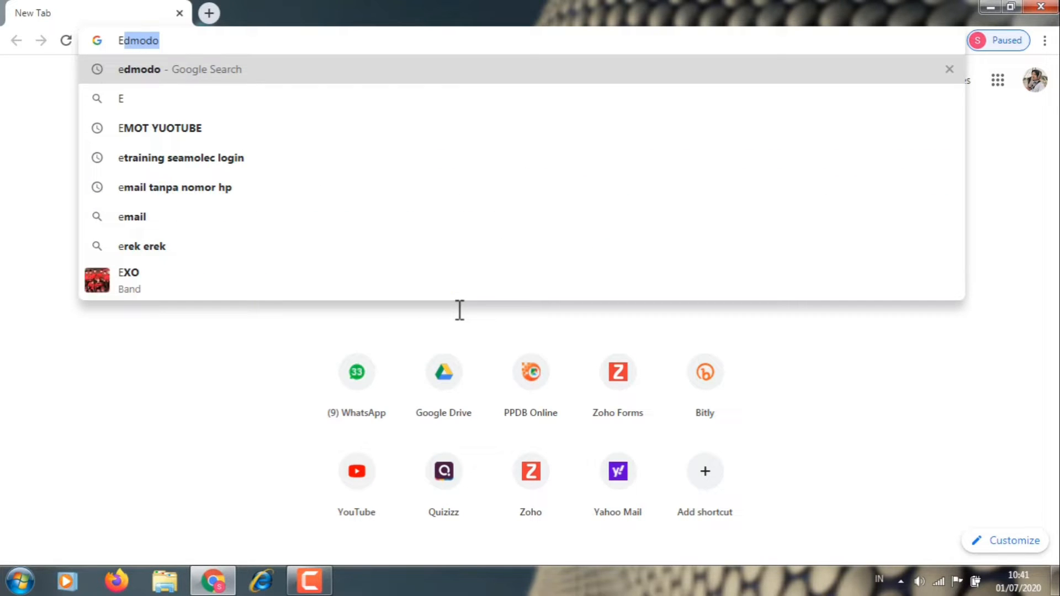
text(cli)
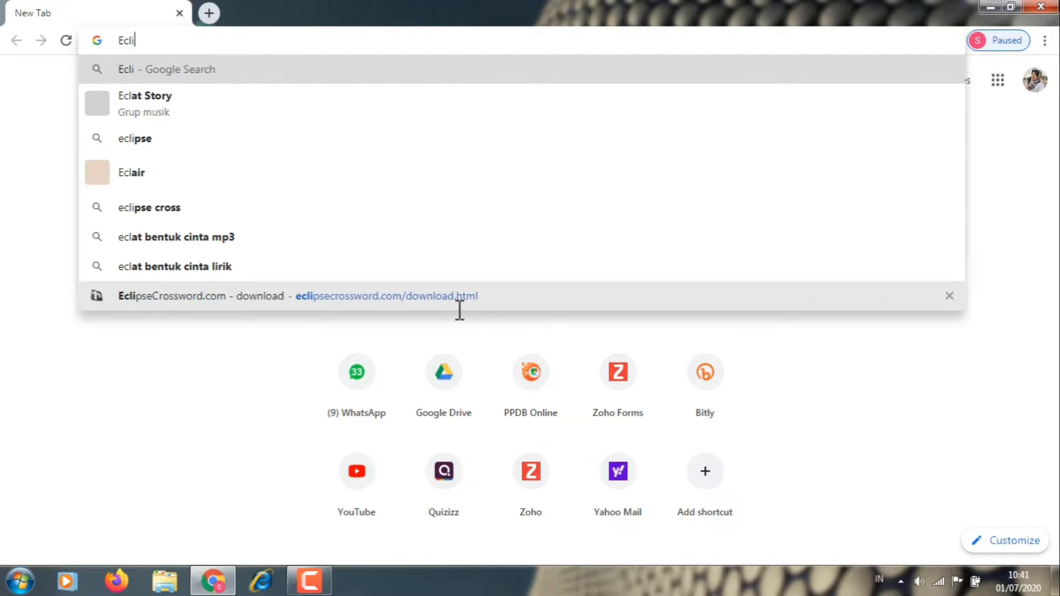
text(pse C)
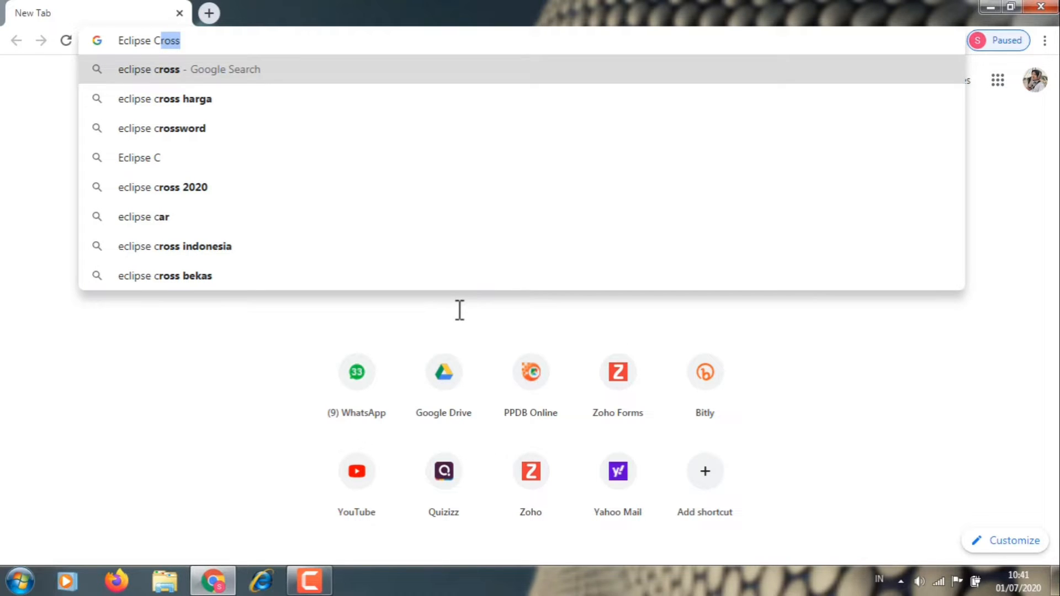
text(ross)
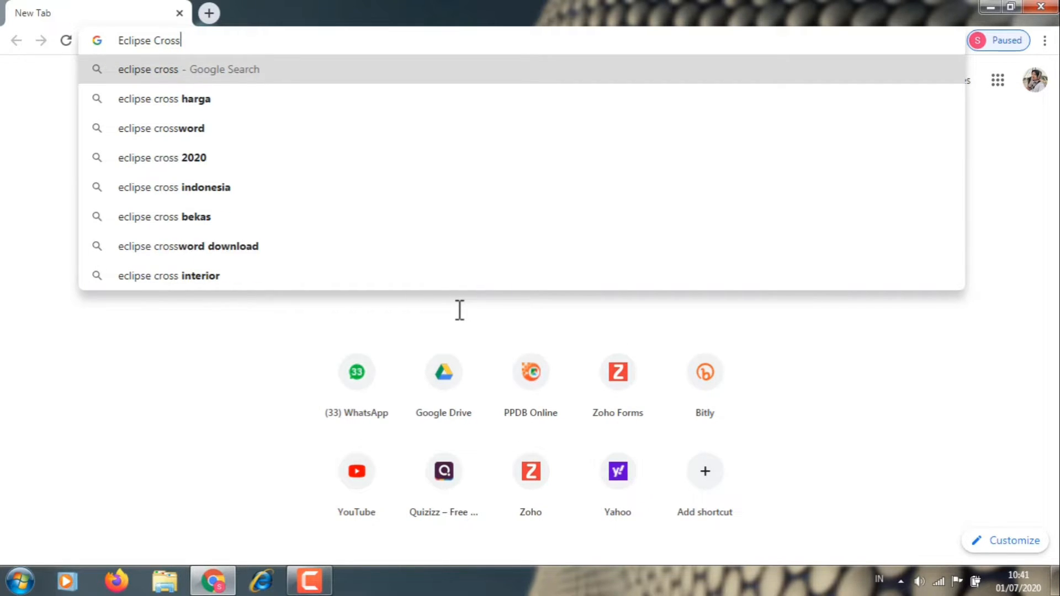
text(word)
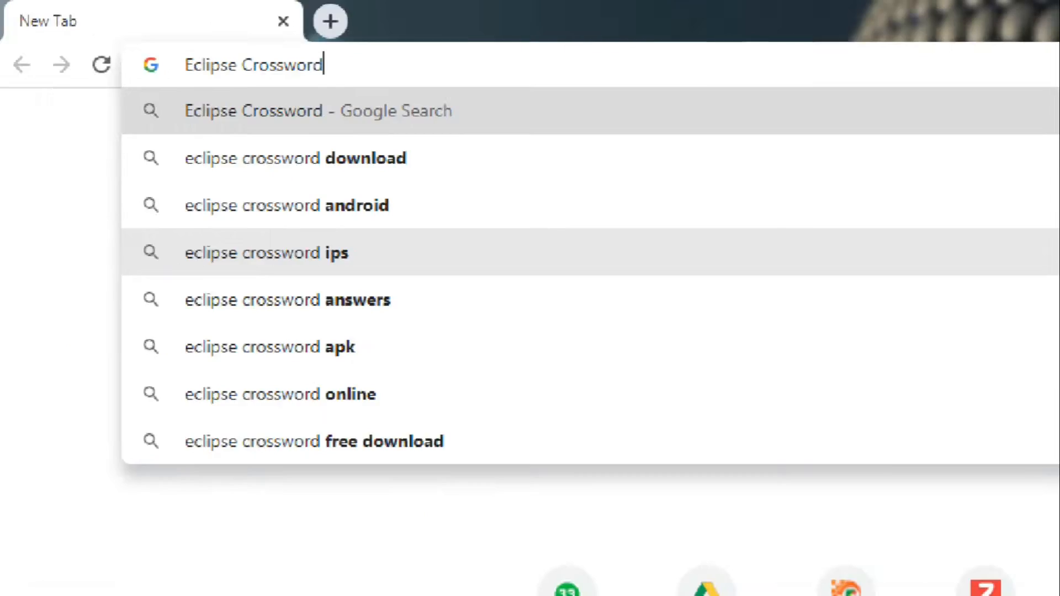
key(Return)
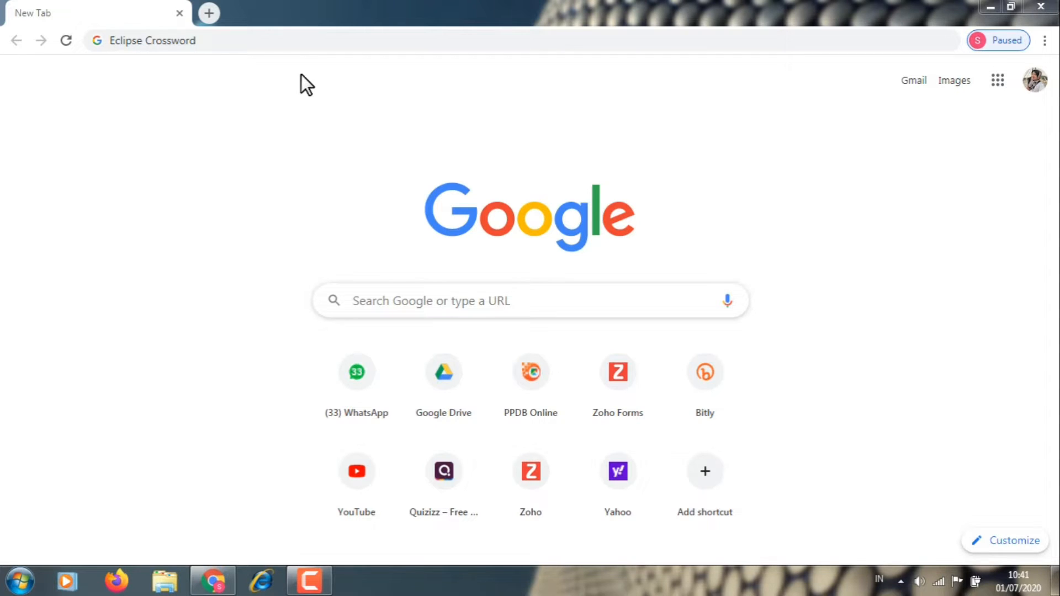
click(303, 48)
key(Return)
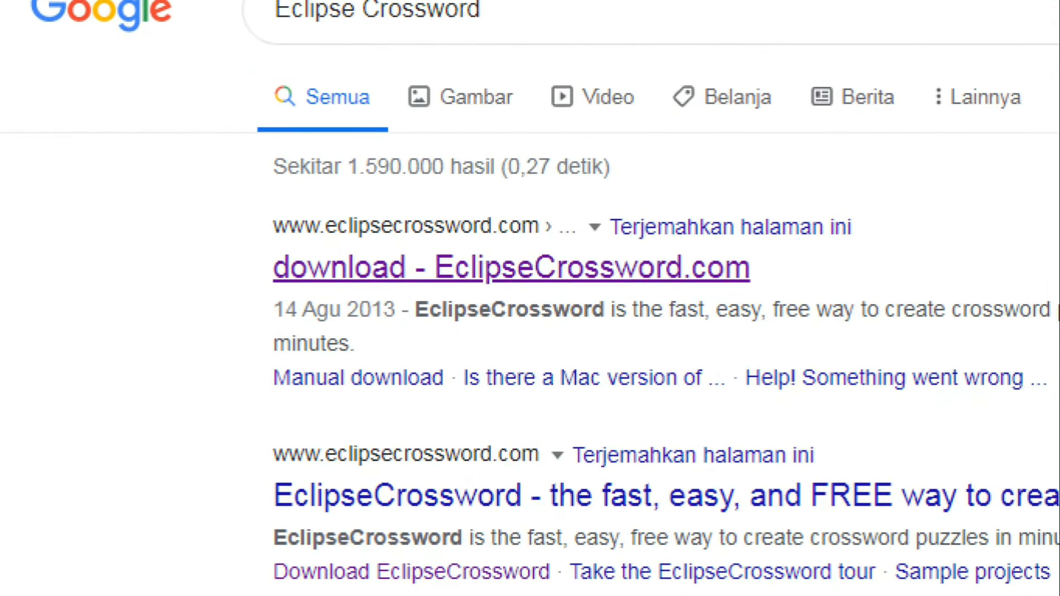
Open the EclipseCrossword.com download page from the search results and download the EclipseCrossword setup file.
click(407, 275)
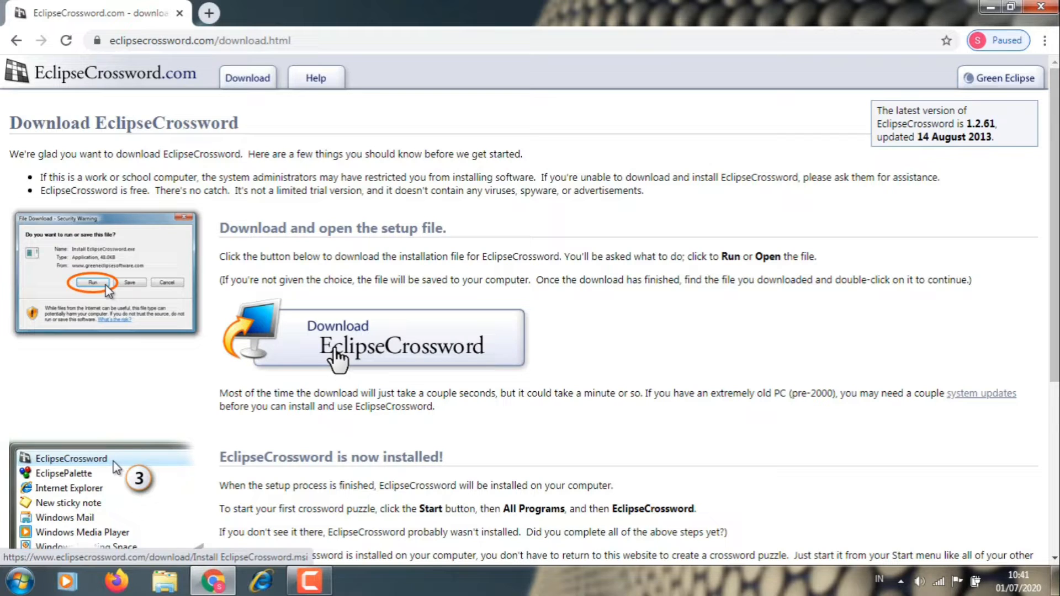
click(334, 349)
mouse_move(538, 328)
mouse_down()
mouse_move(546, 340)
mouse_move(634, 311)
mouse_up()
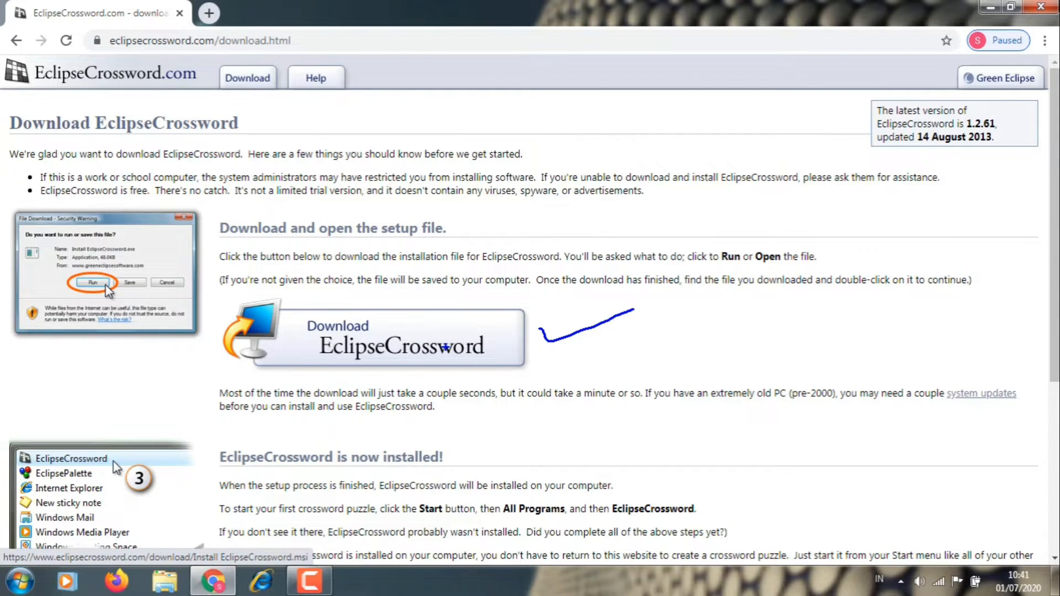
key(super)
click(340, 349)
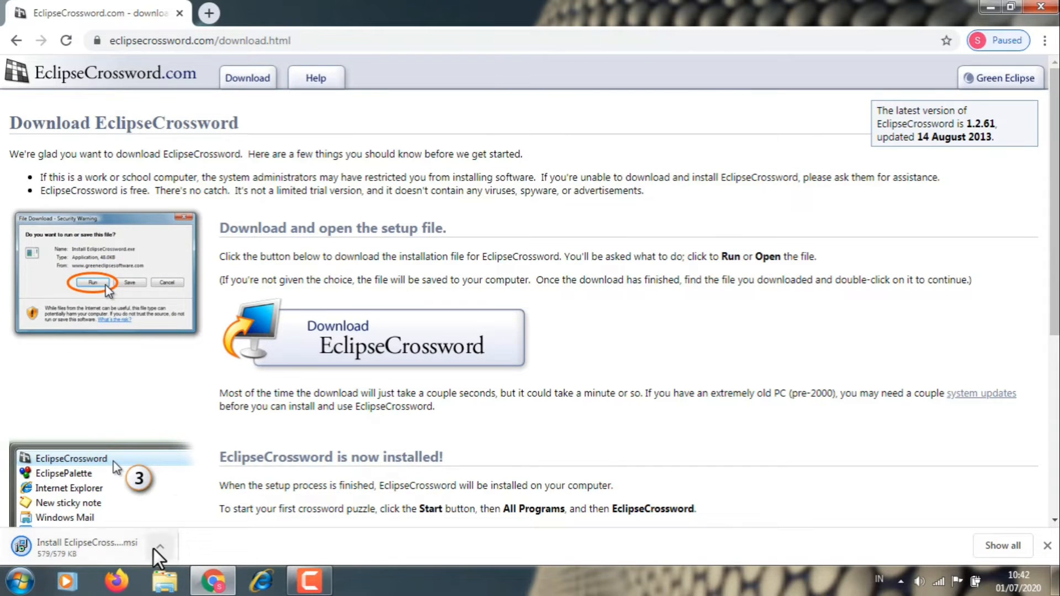
Show the downloaded setup file in its folder and run Install EclipseCrossword, allowing it past the security warning.
click(316, 498)
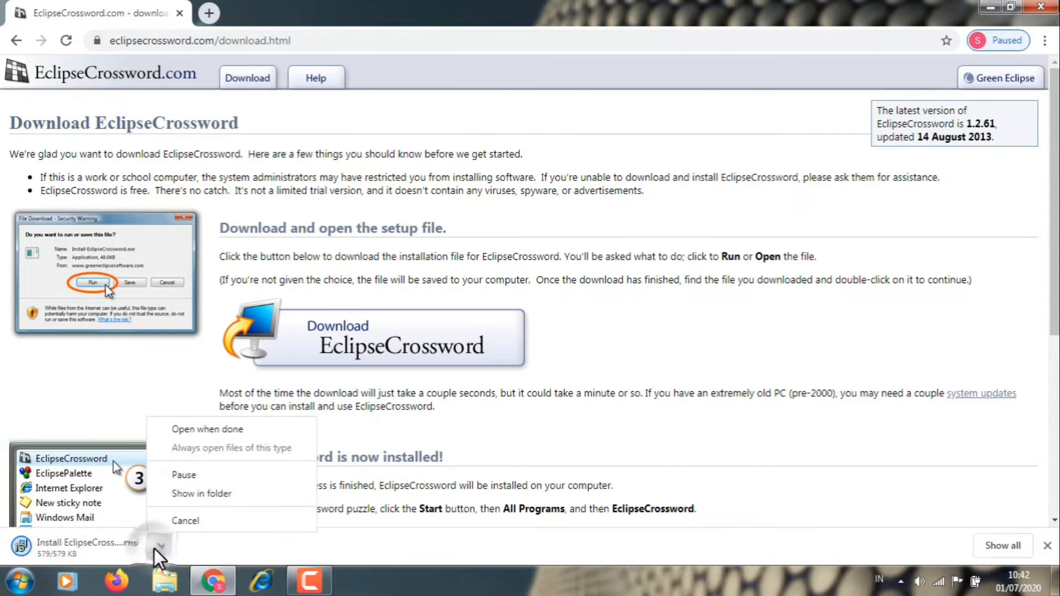
click(185, 497)
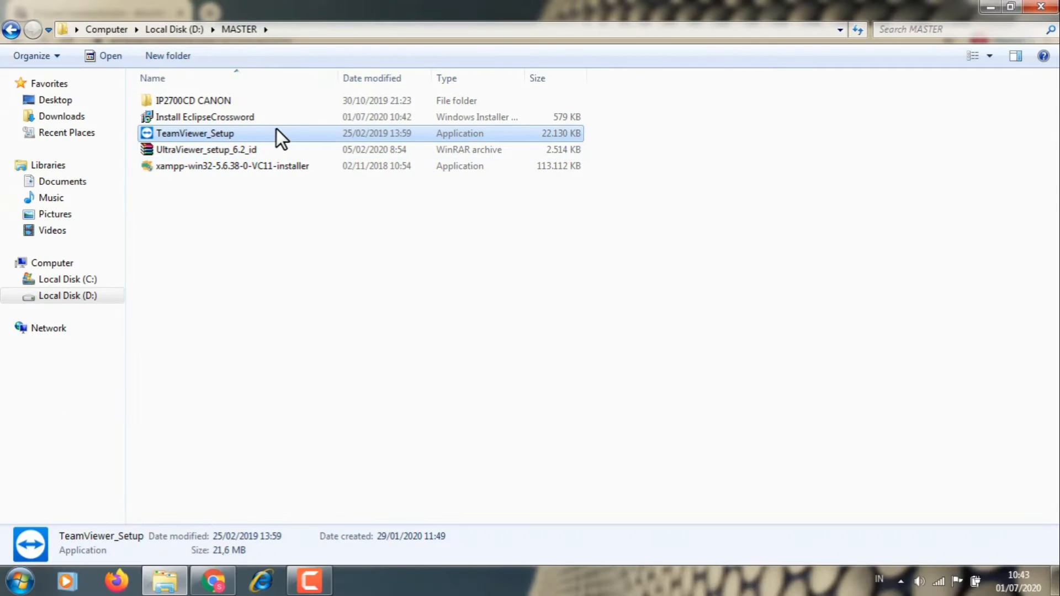
click(276, 121)
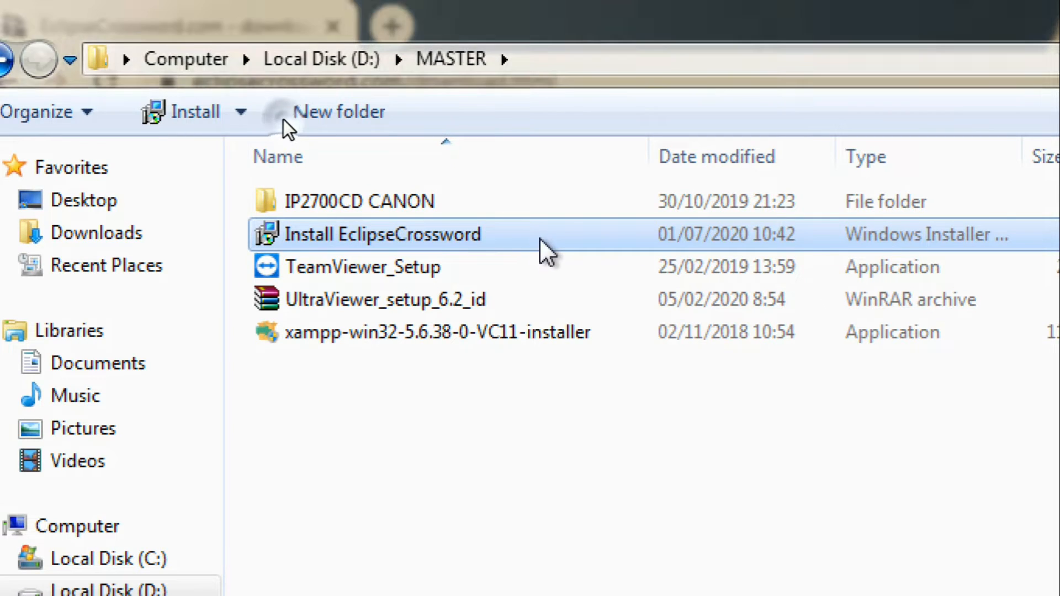
double_click(540, 243)
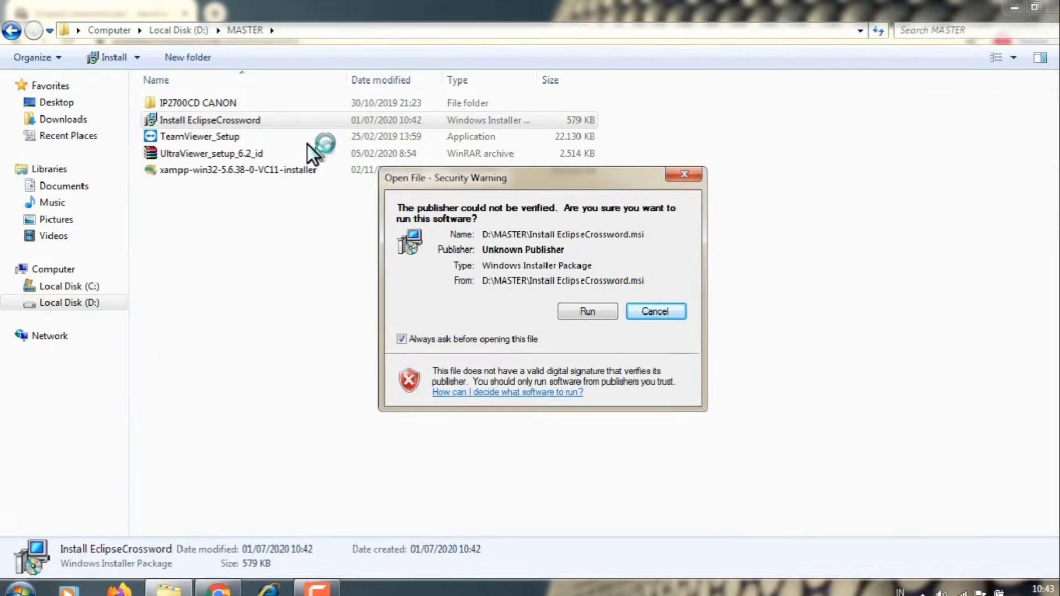
click(571, 306)
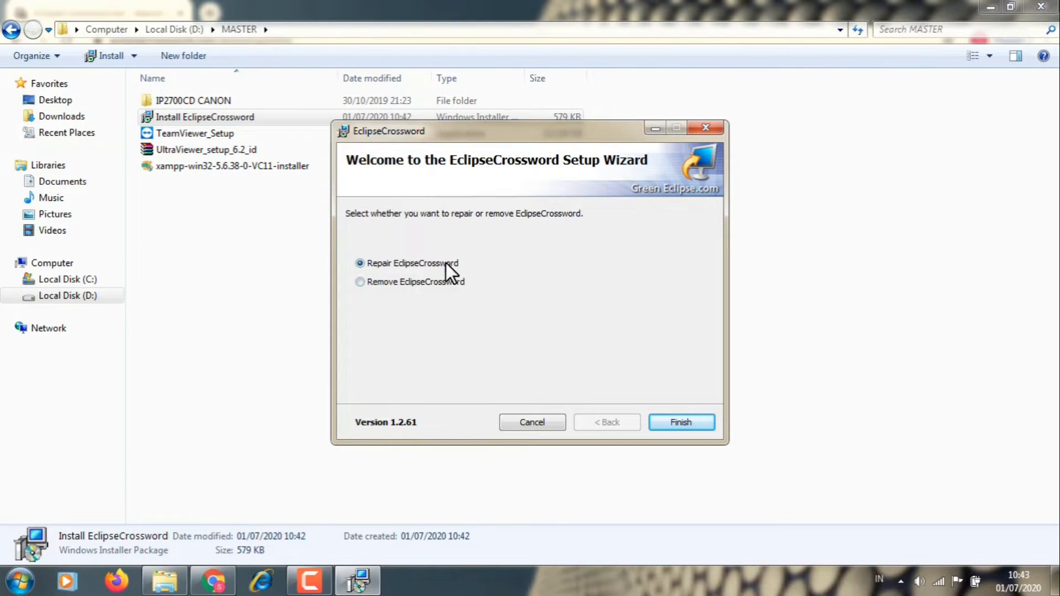
Cancel the EclipseCrossword setup wizard, then close it along with the file folder and the browser.
click(539, 426)
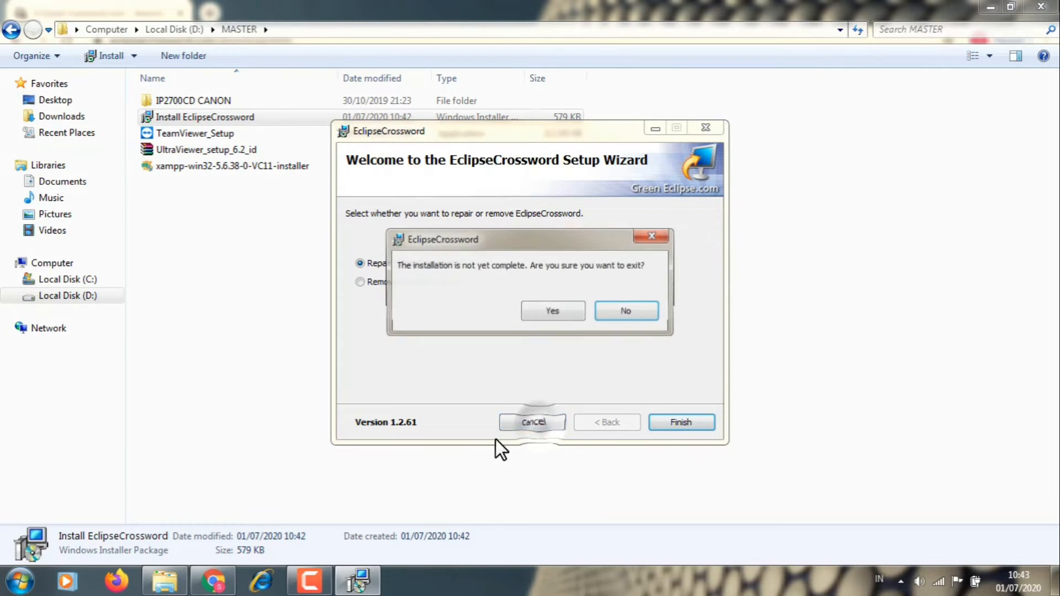
click(558, 316)
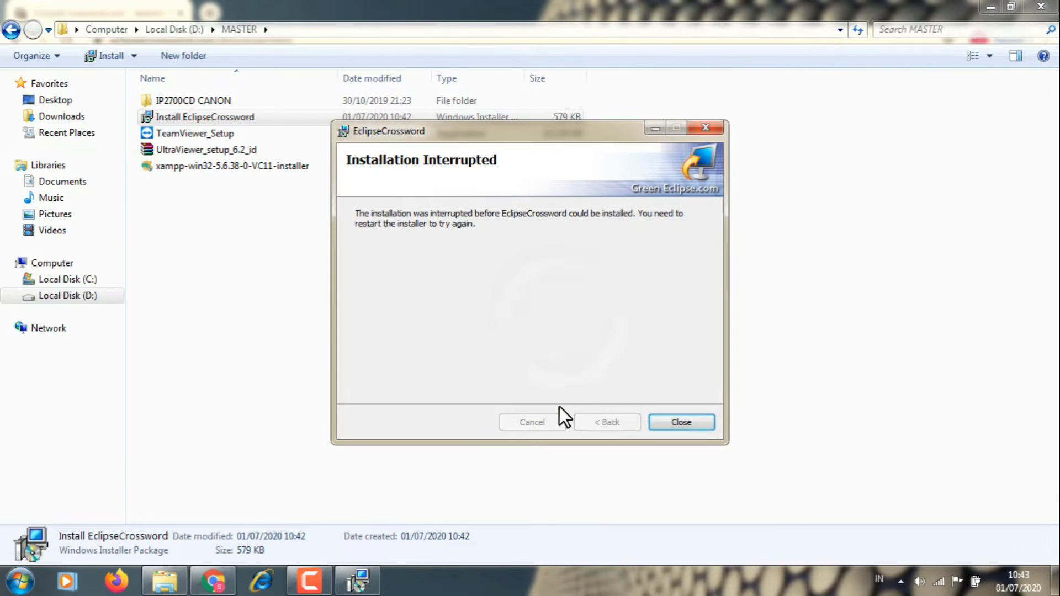
click(653, 425)
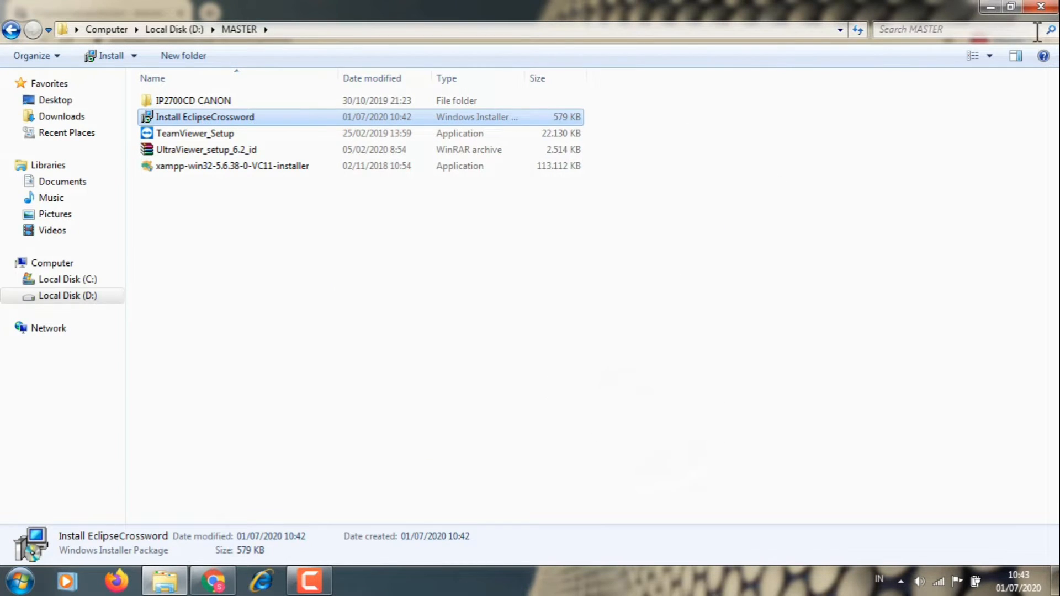
click(1040, 8)
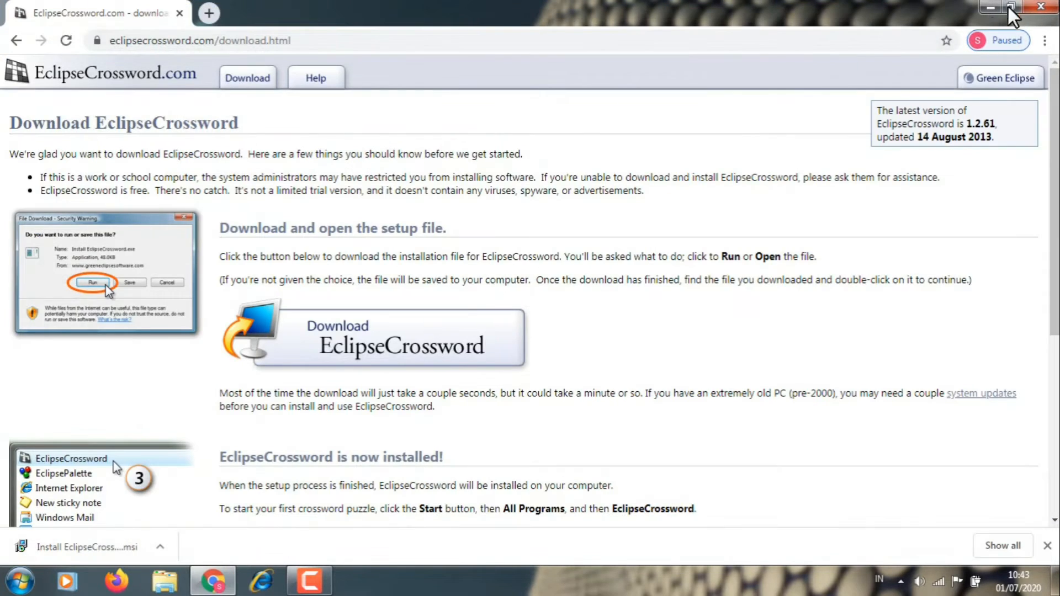
click(1038, 6)
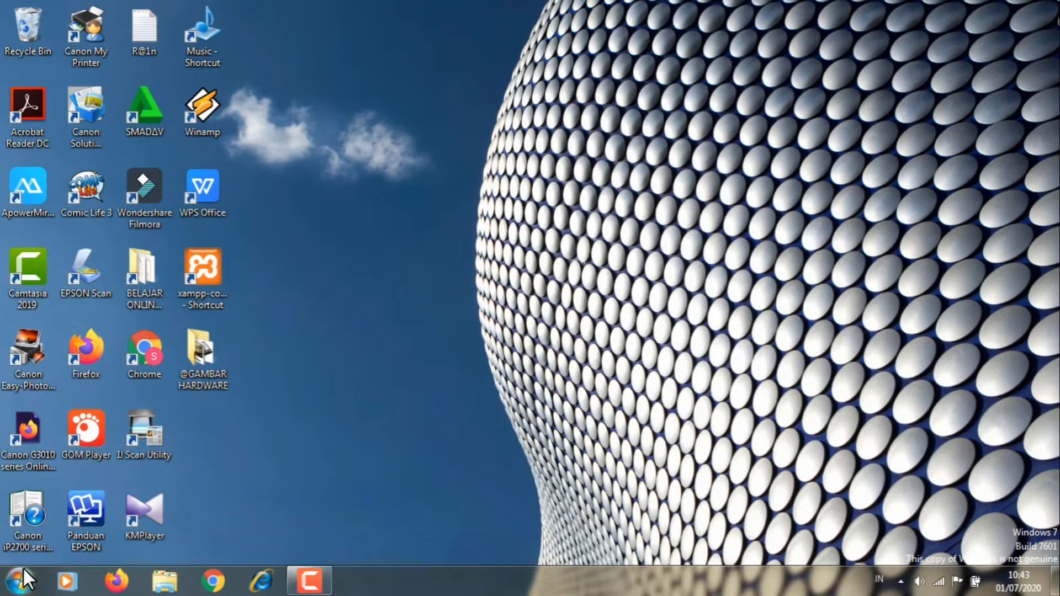
Launch EclipseCrossword and start a new crossword with a word list created from scratch.
click(22, 584)
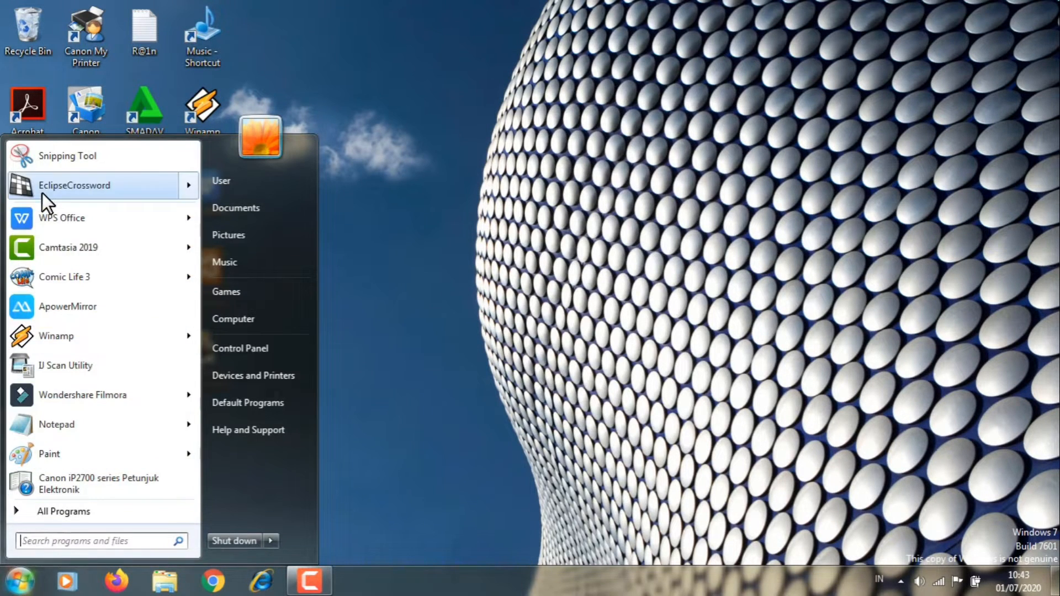
mouse_move(41, 190)
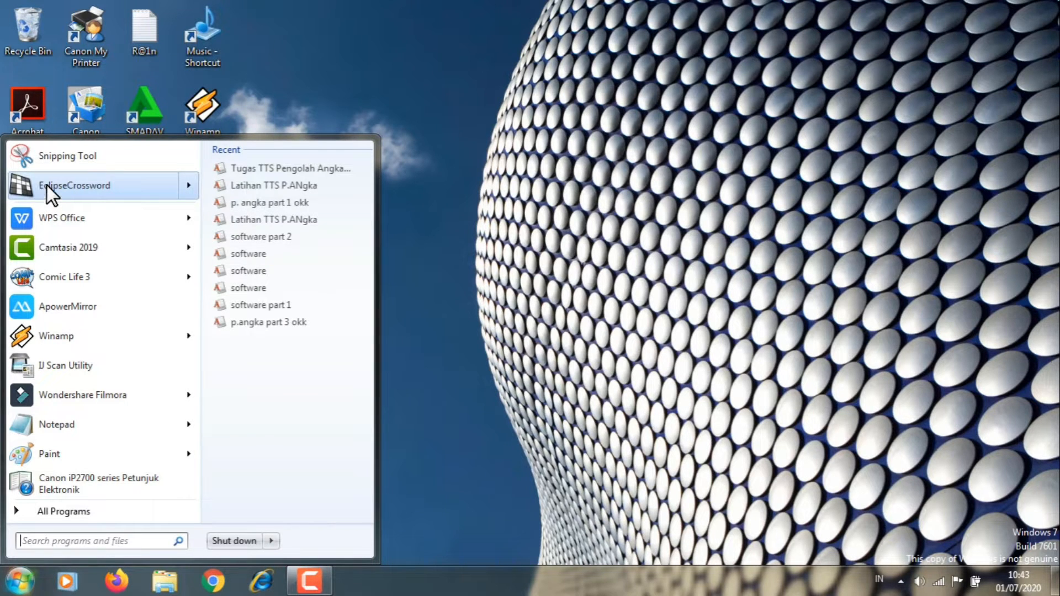
click(107, 184)
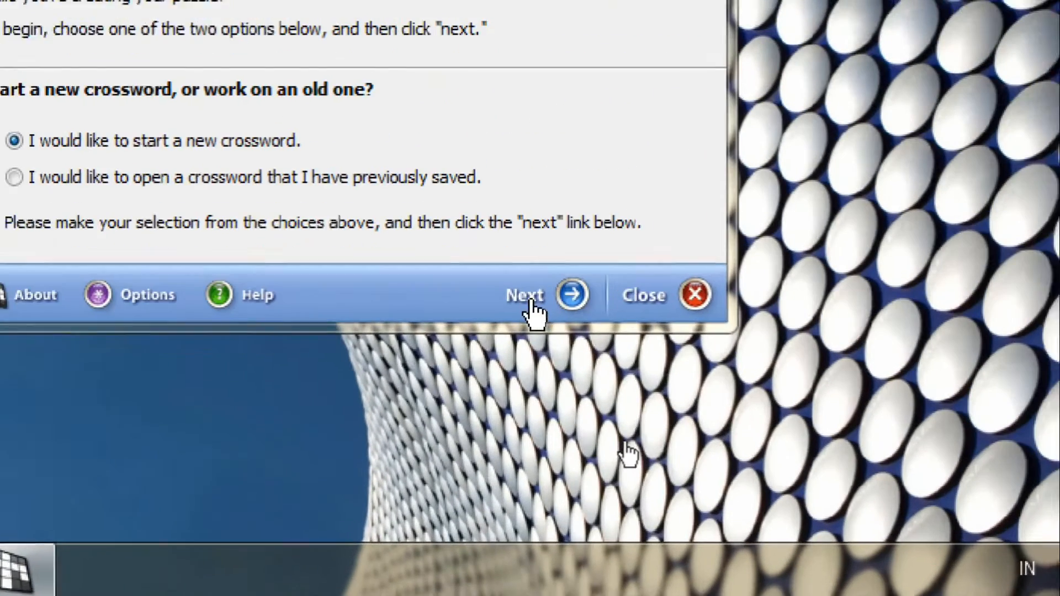
click(528, 298)
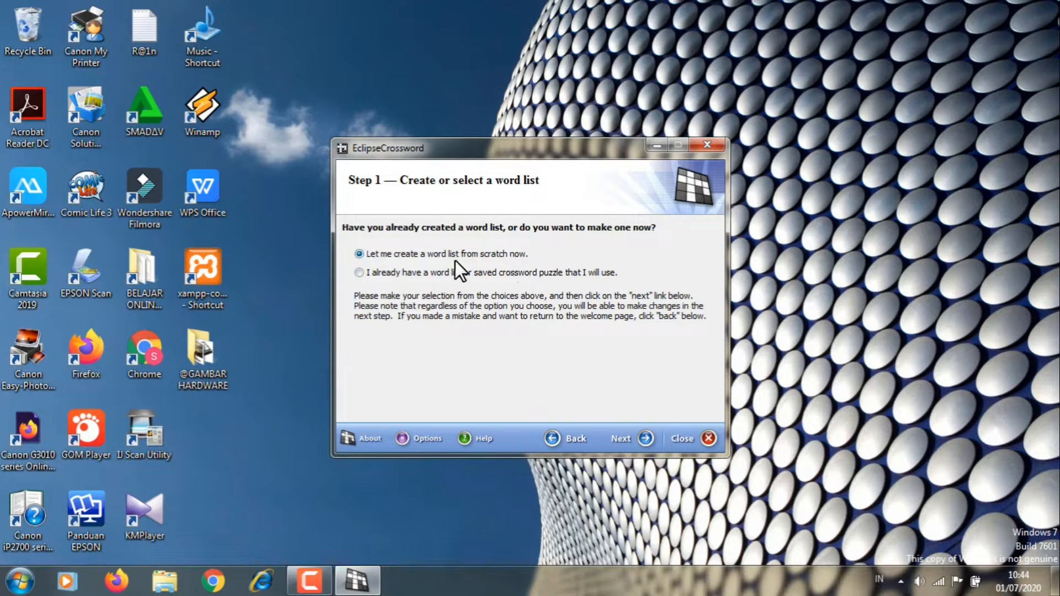
click(640, 449)
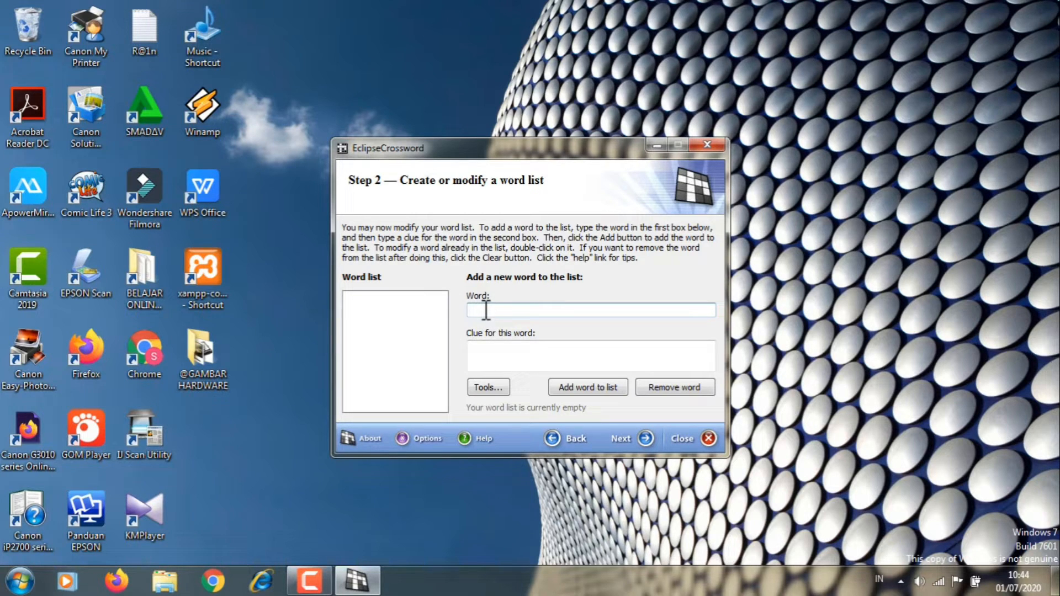
Add the word HARDWARE with the clue "Perangkat keras komputer" to the word list.
click(490, 362)
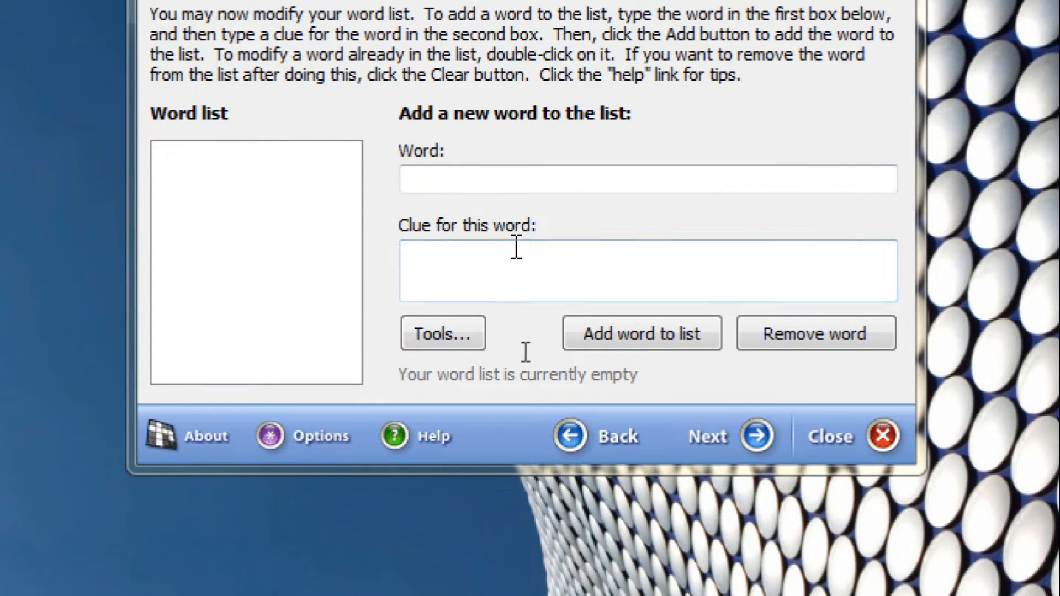
click(512, 287)
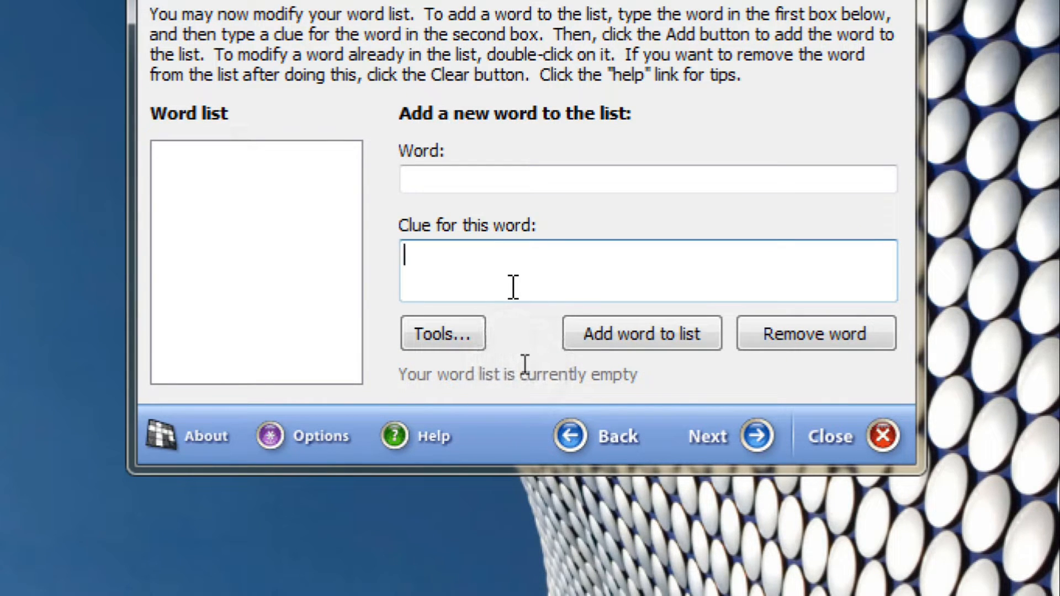
text(Pera)
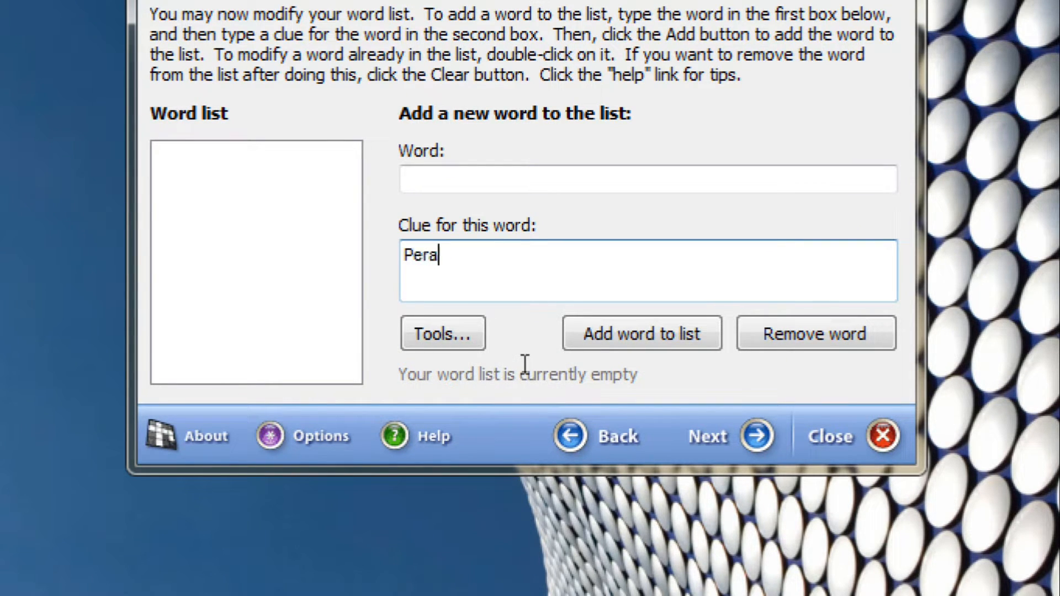
text(ngkat keras kom)
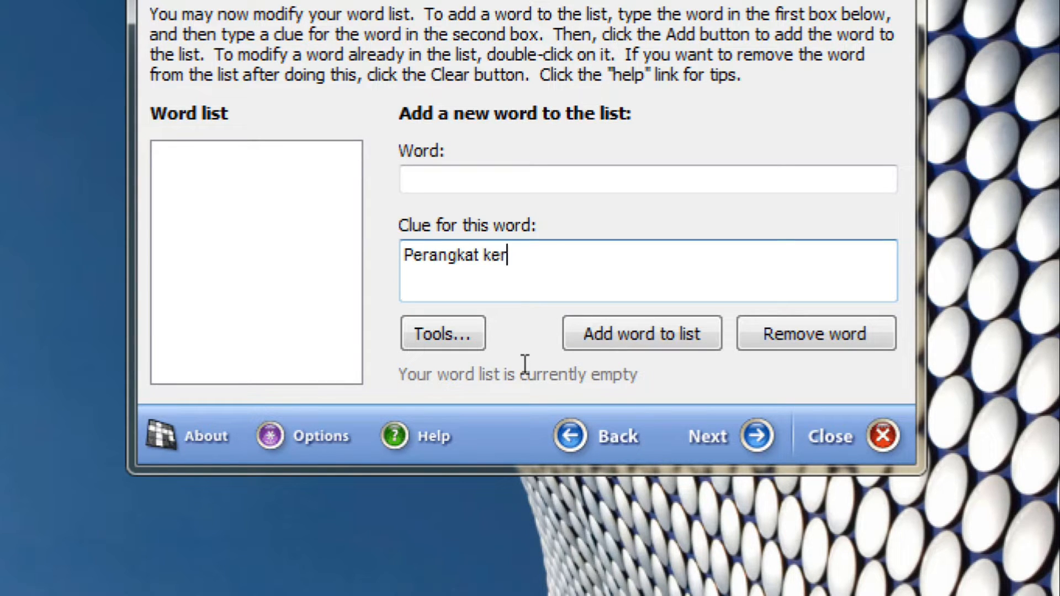
text(puter)
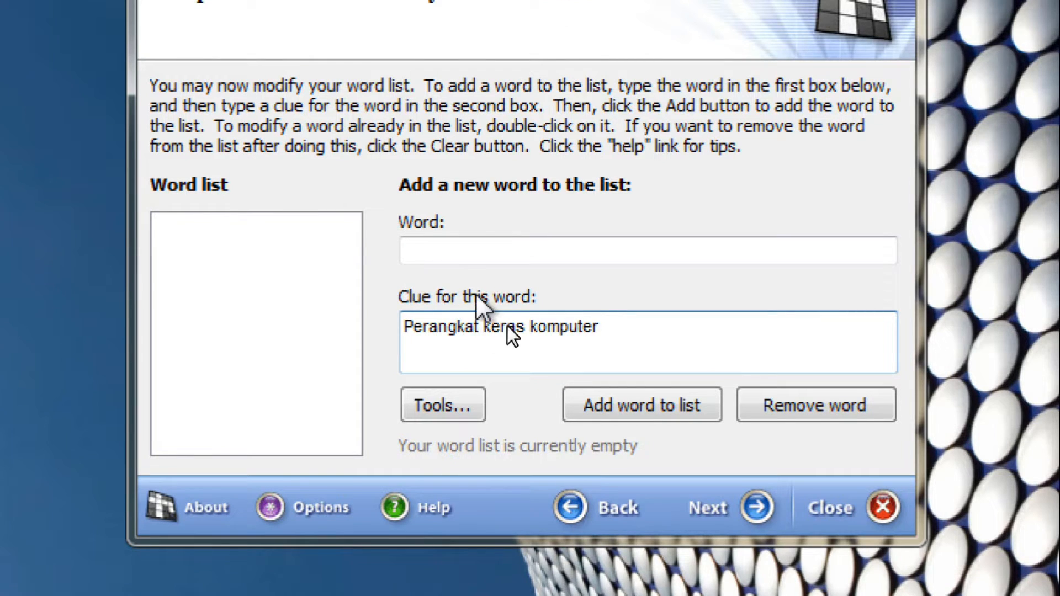
click(484, 244)
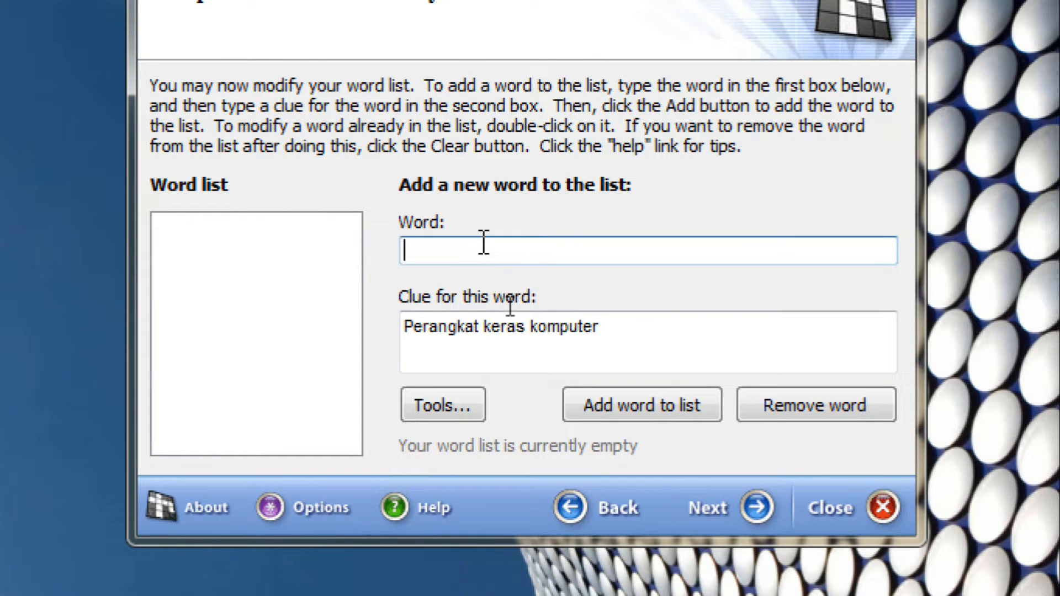
text(HARDWARE)
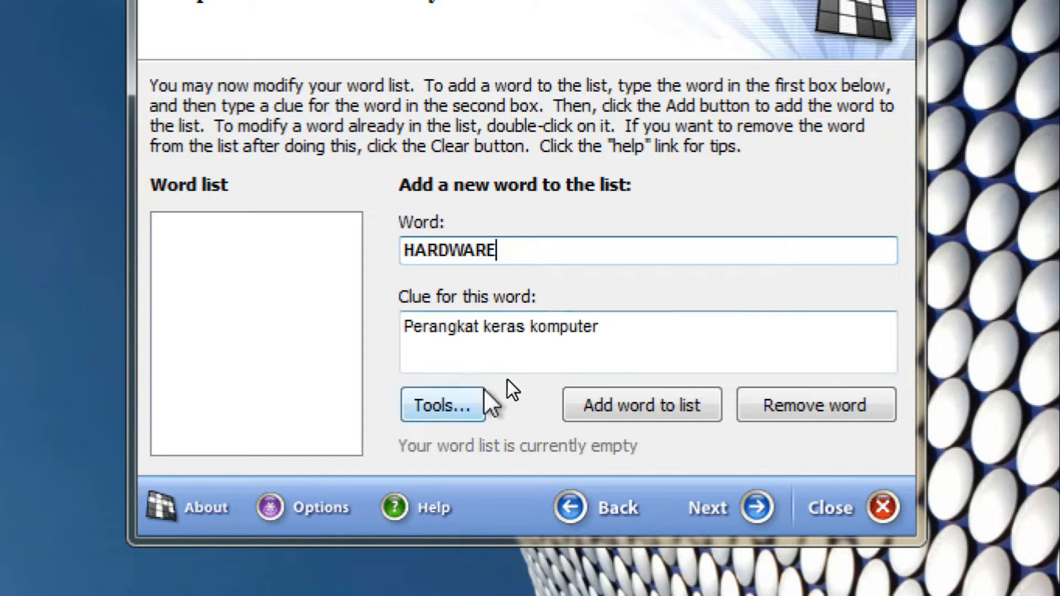
click(657, 405)
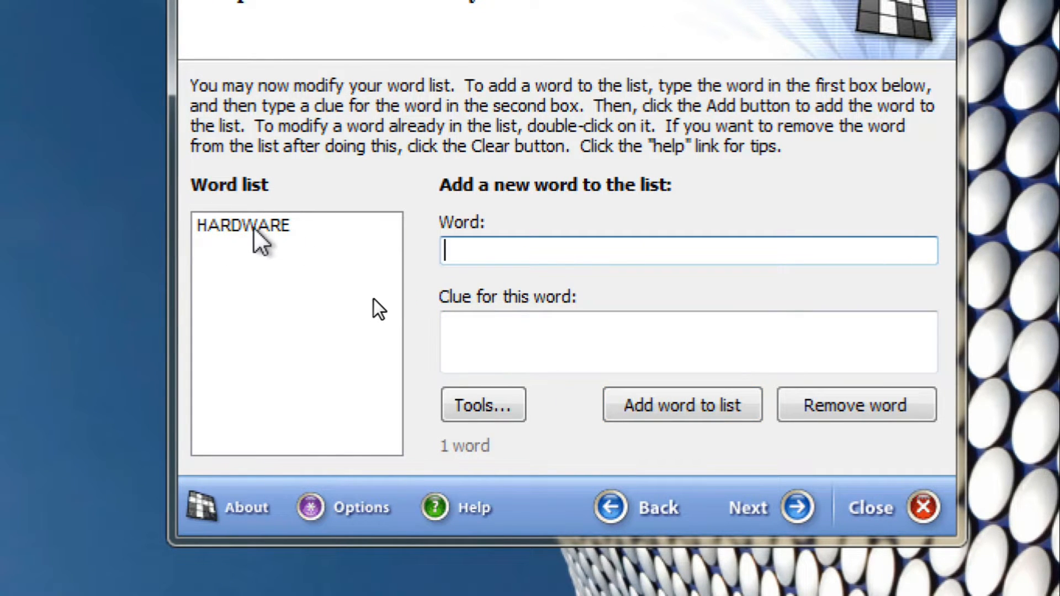
Reopen the HARDWARE entry from the word list for editing and add it back to the list.
double_click(255, 227)
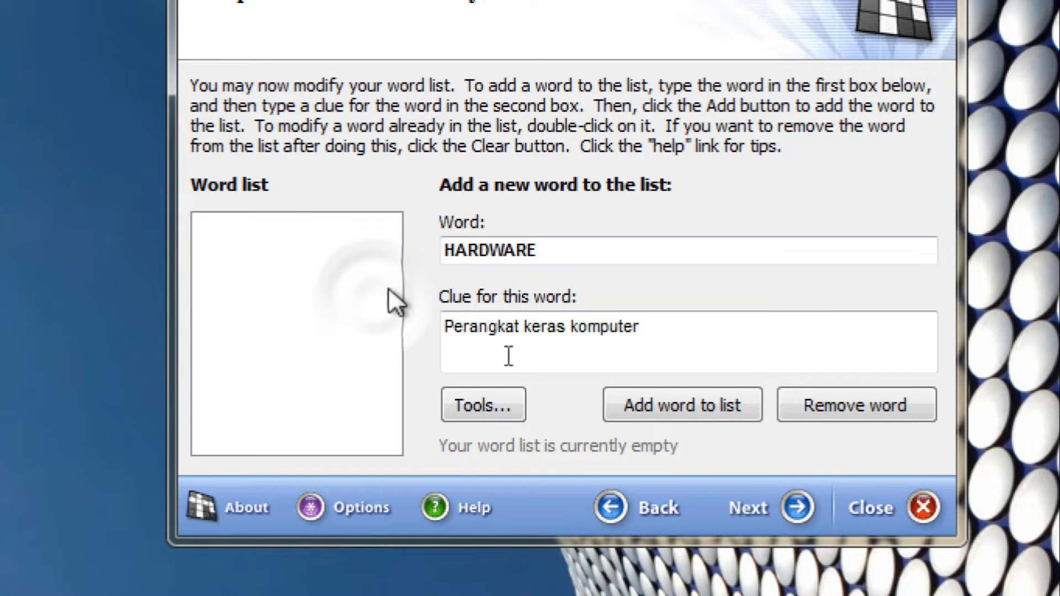
click(725, 337)
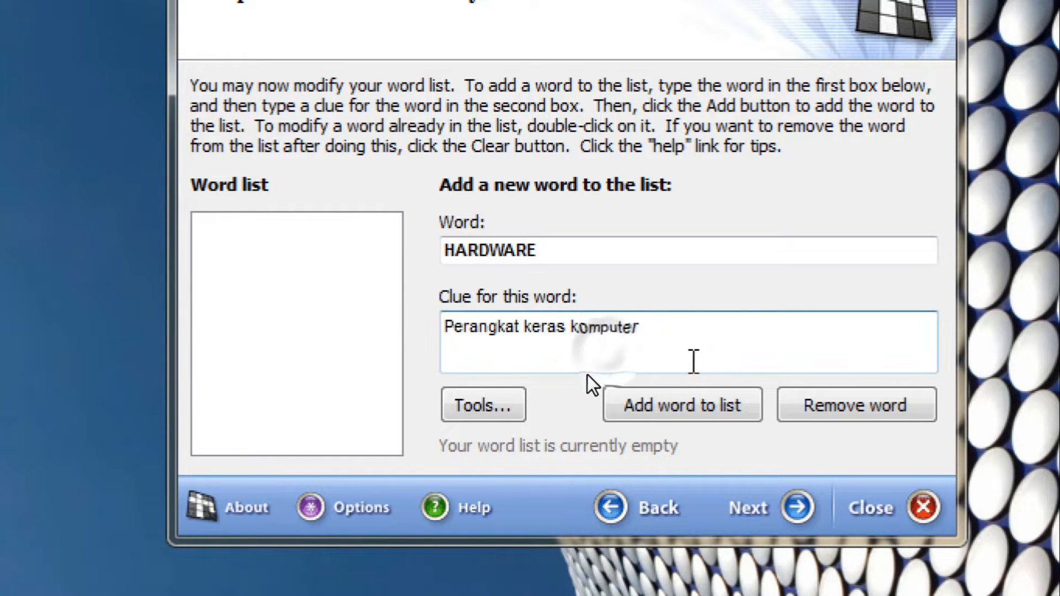
click(693, 418)
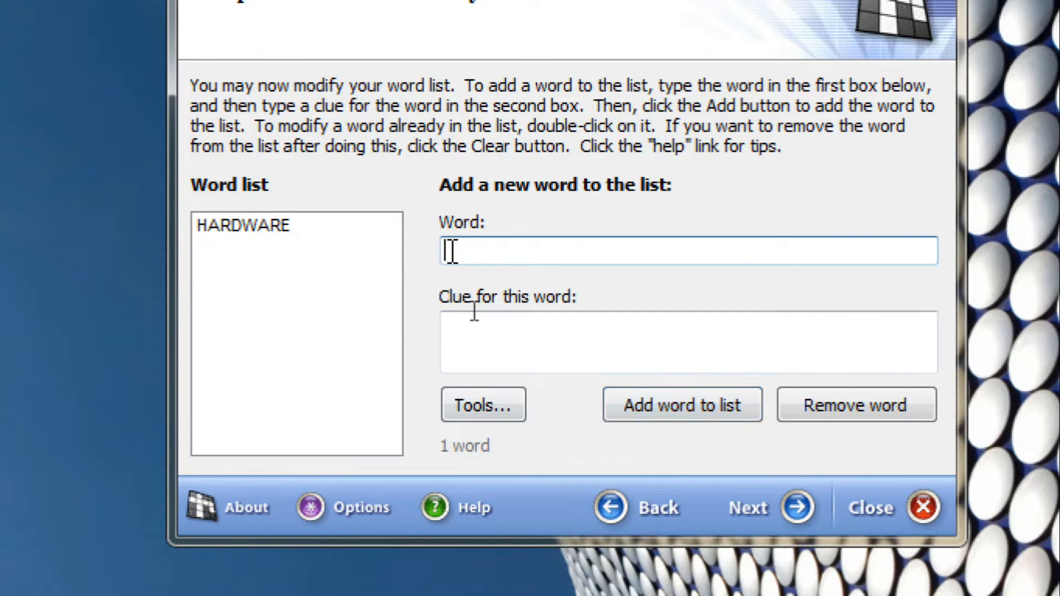
Add the word MONITOR with the clue "Perangkat Keluaran yang menampilkan gambar atau video" to the word list.
text(MONITOR)
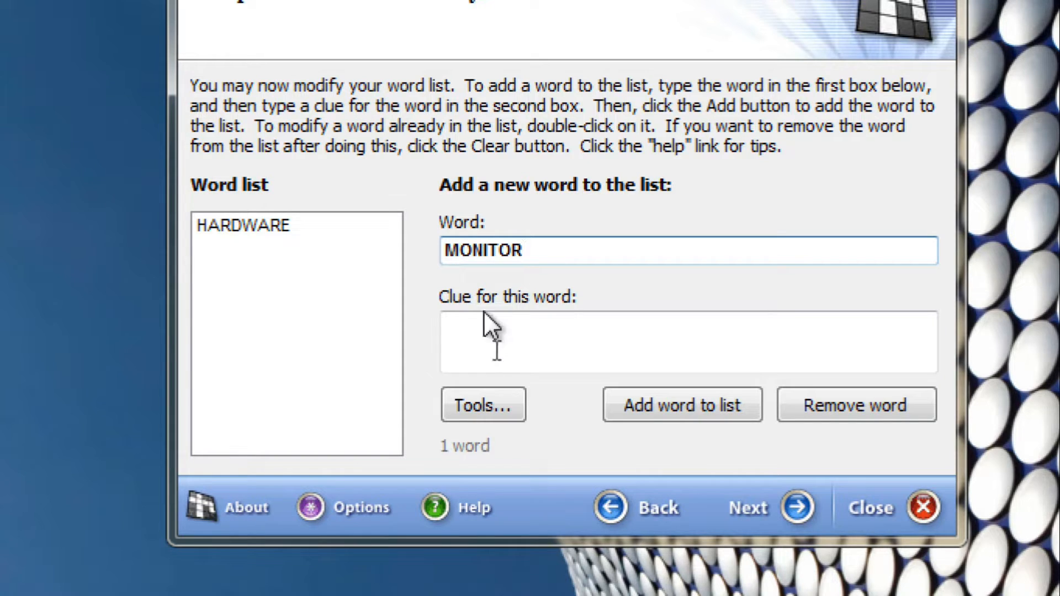
click(513, 360)
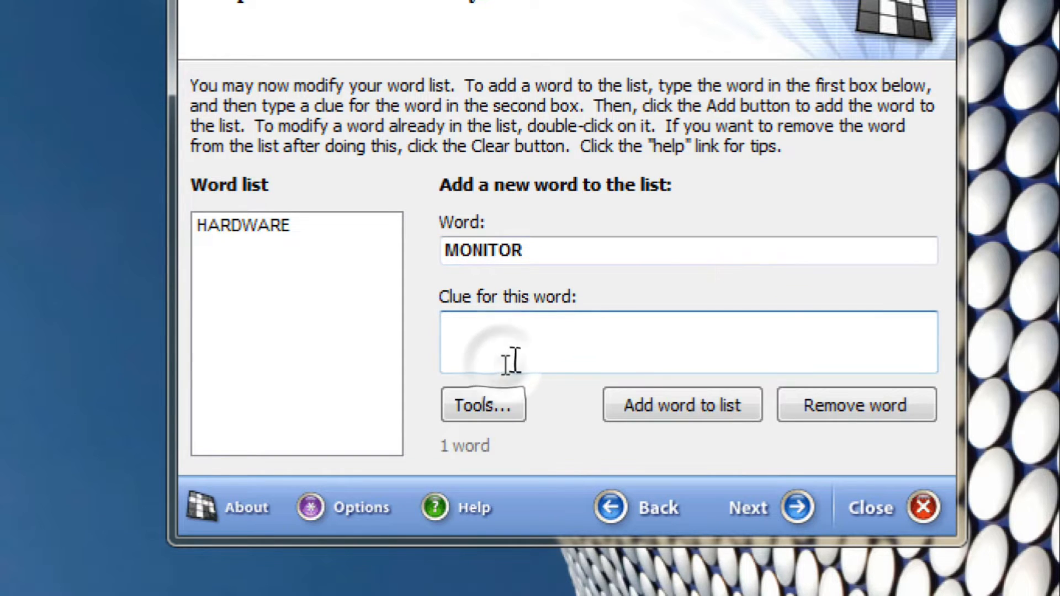
text(Perangka)
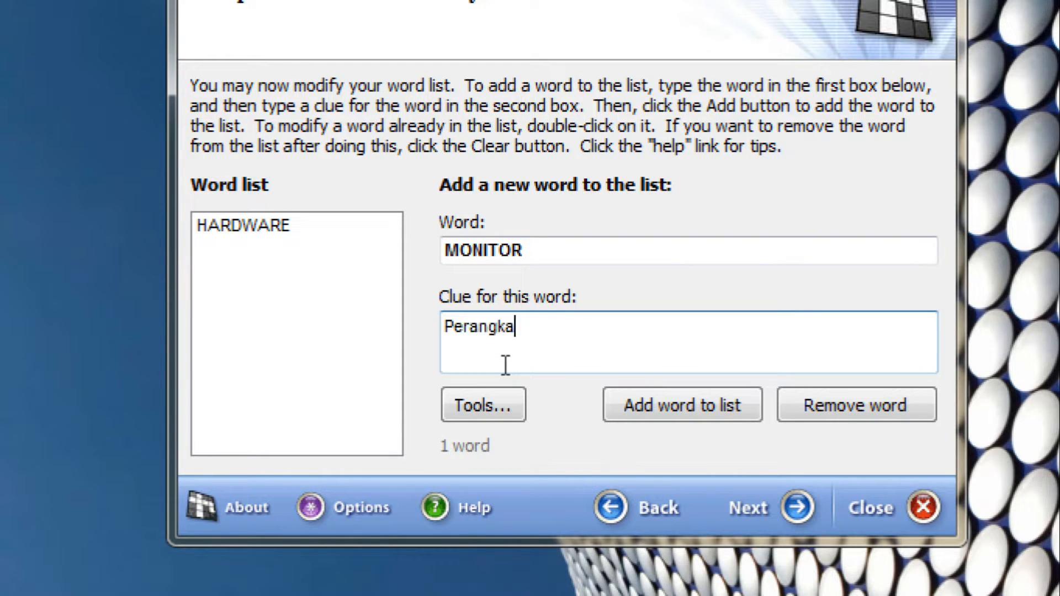
text(t Kelua)
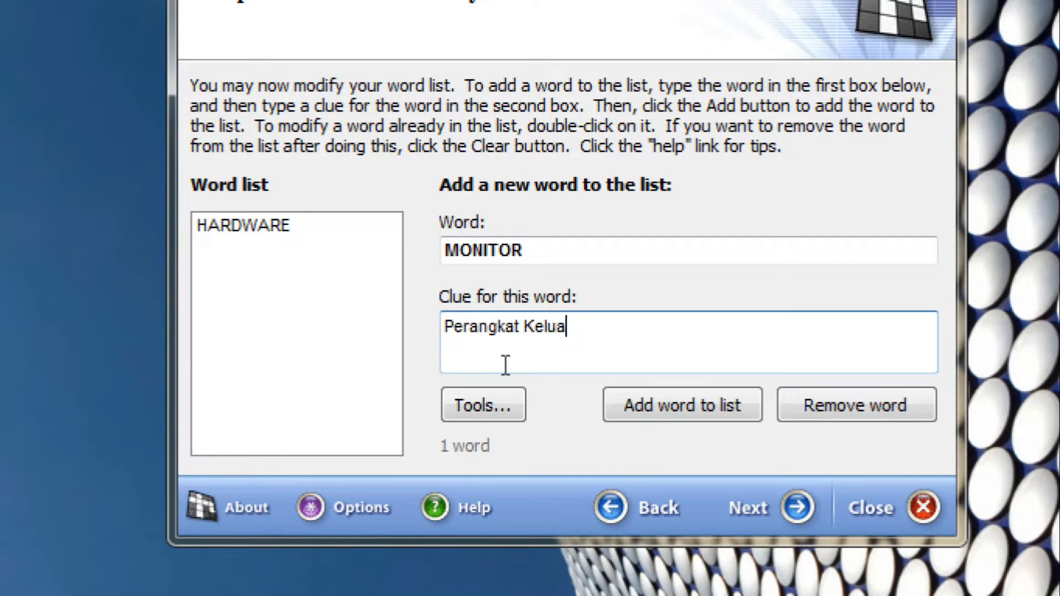
text(ran yang men)
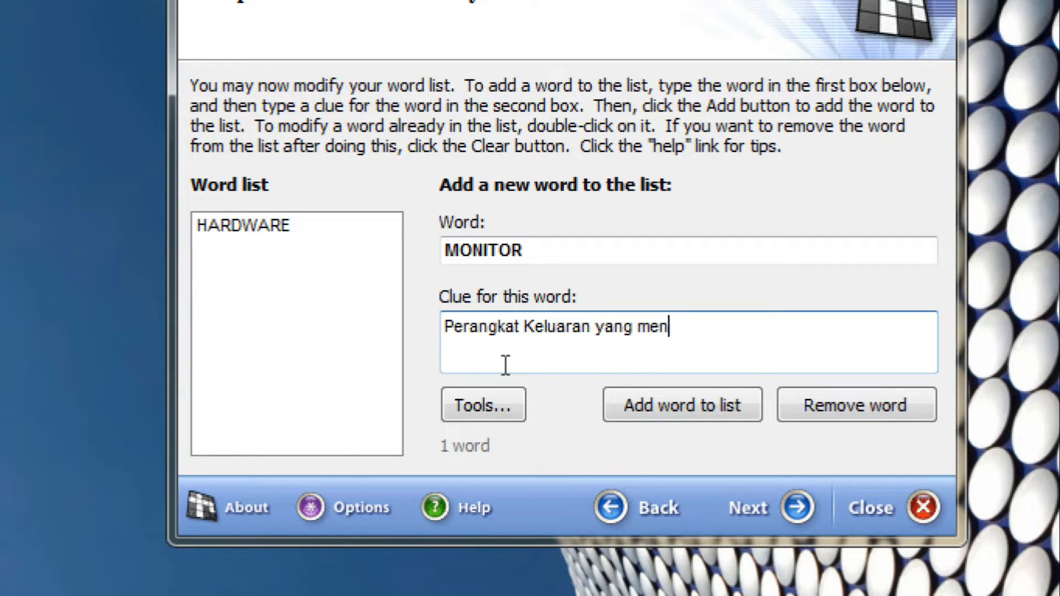
text(ampilkan )
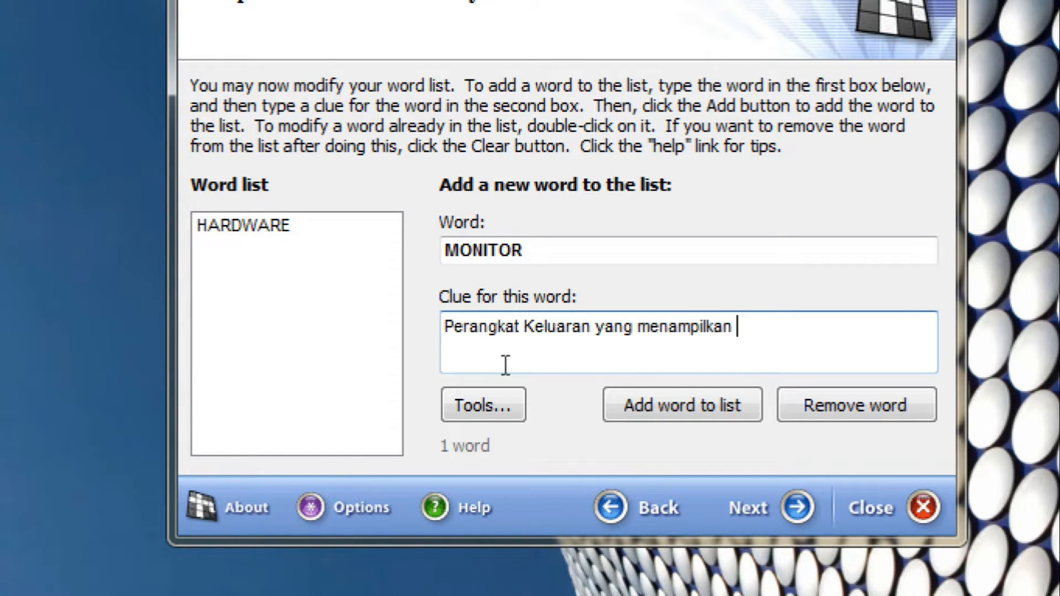
text(gambar)
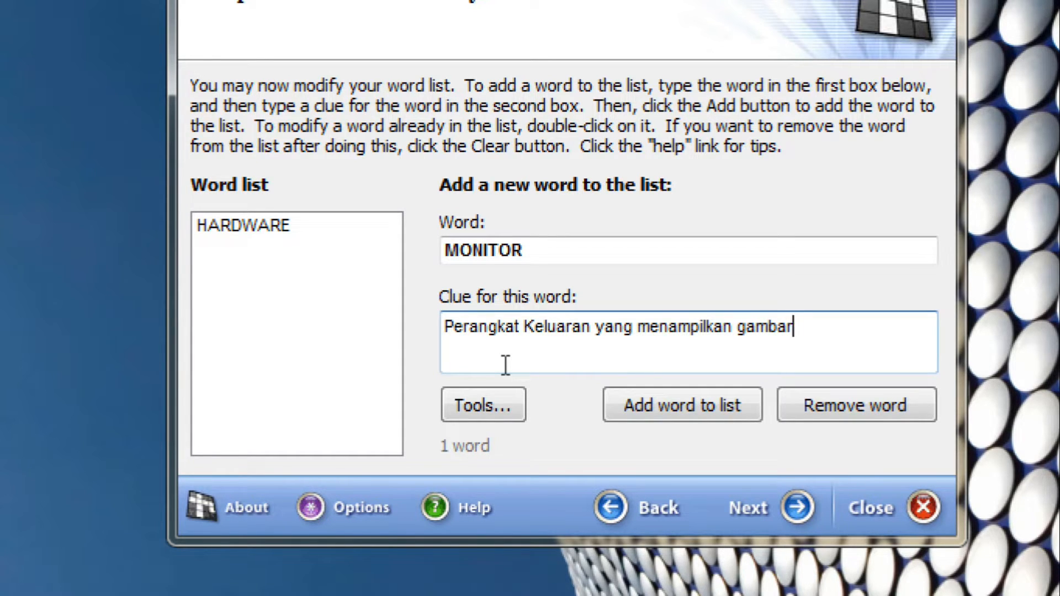
text(atau video)
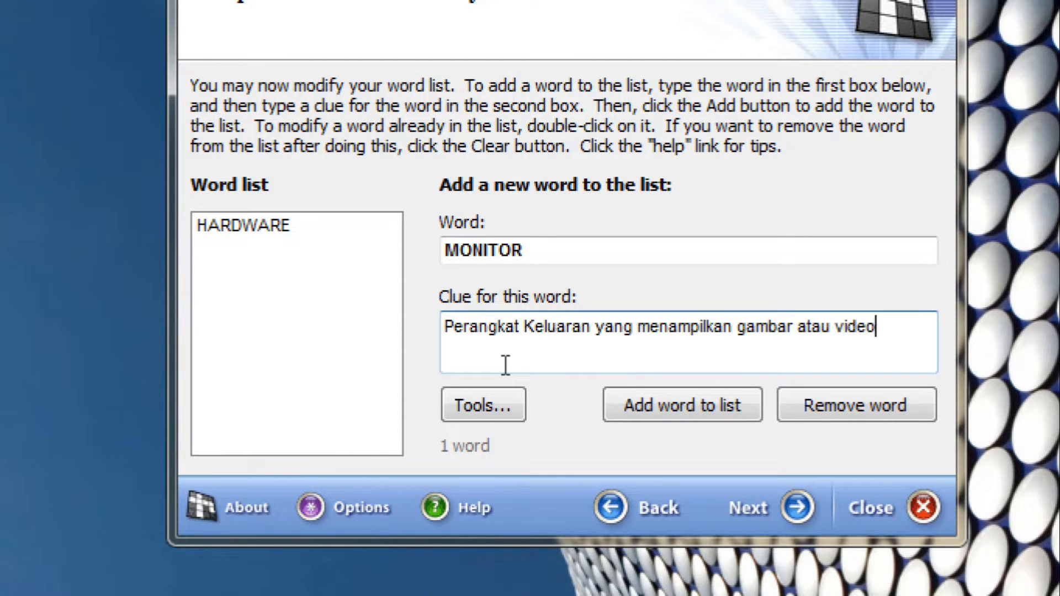
click(699, 402)
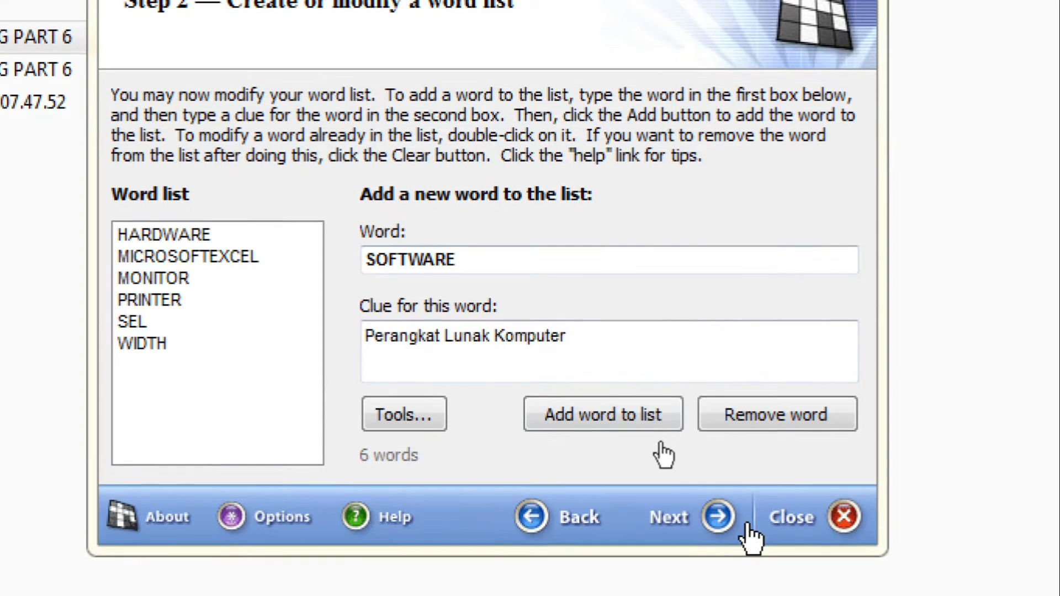
Add the word SOFTWARE with the clue "Perangkat Lunak Komputer" and continue, choosing to save the word list for future use.
click(569, 411)
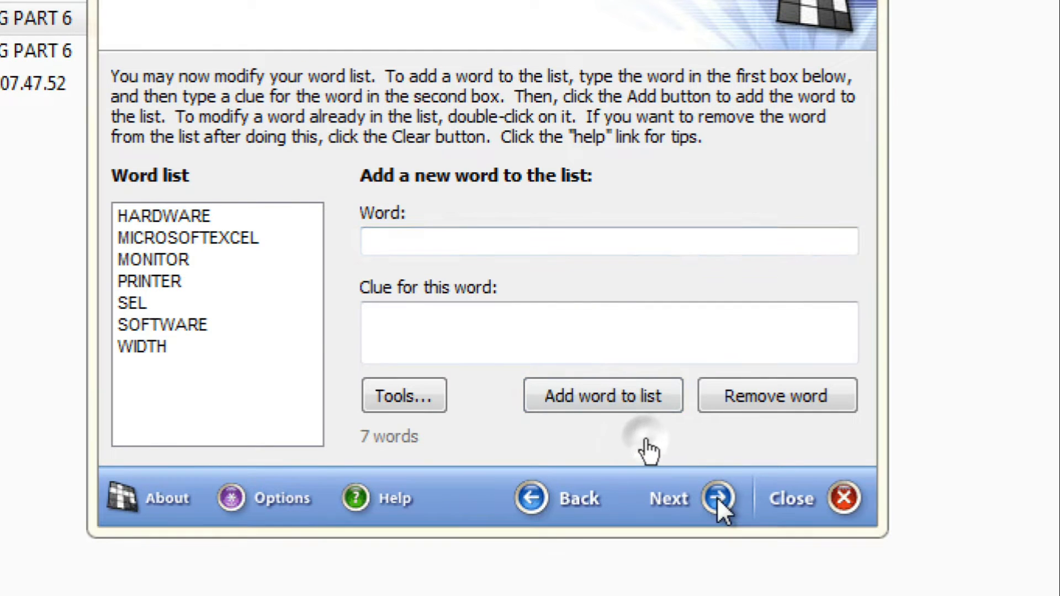
click(718, 498)
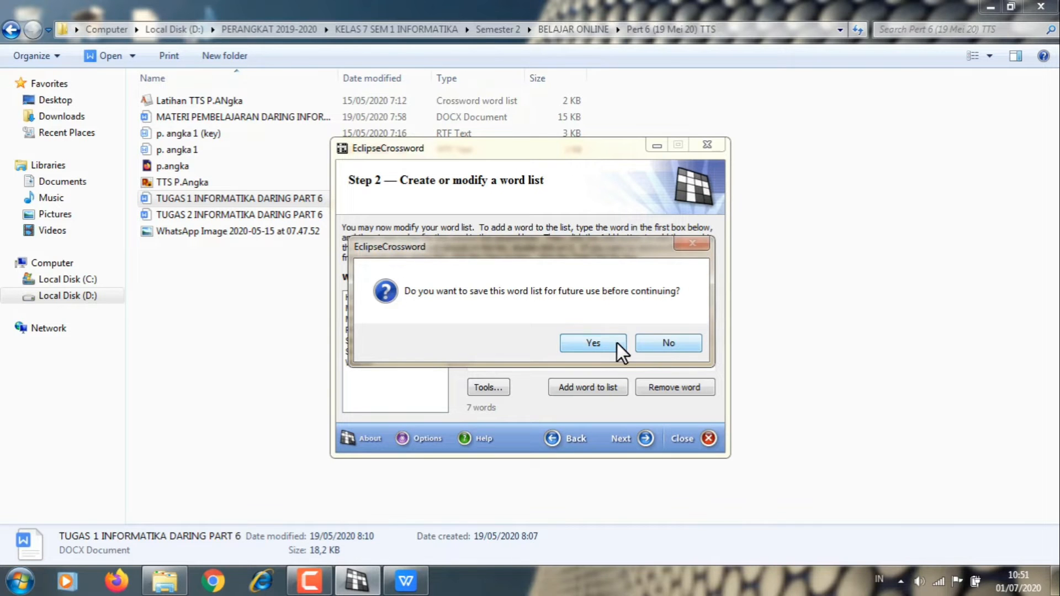
click(658, 309)
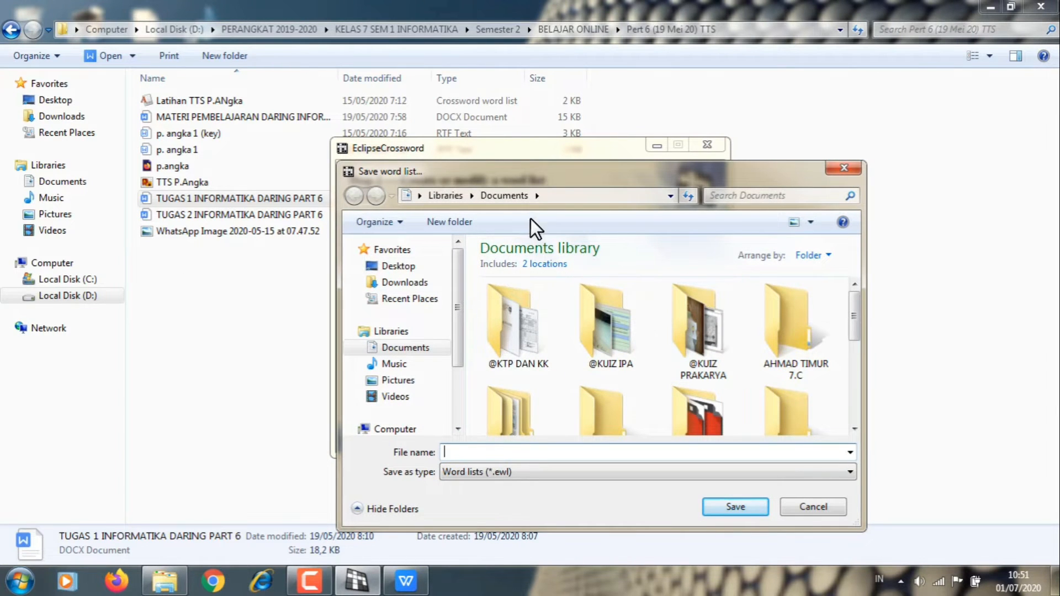
Create a folder named TTS on the Desktop and save the word list in it as TTS 1.
click(396, 267)
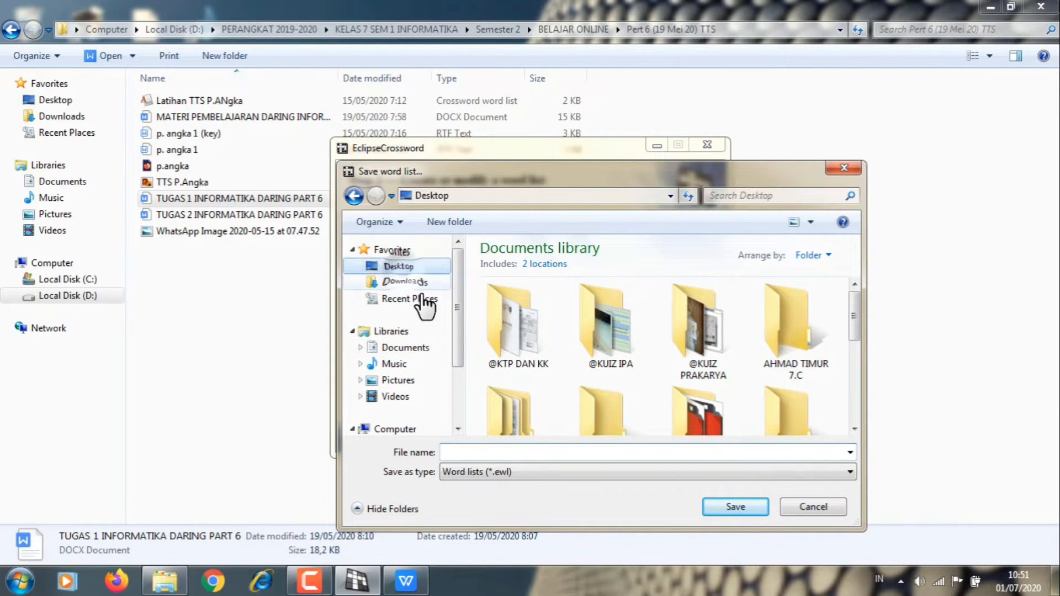
click(449, 221)
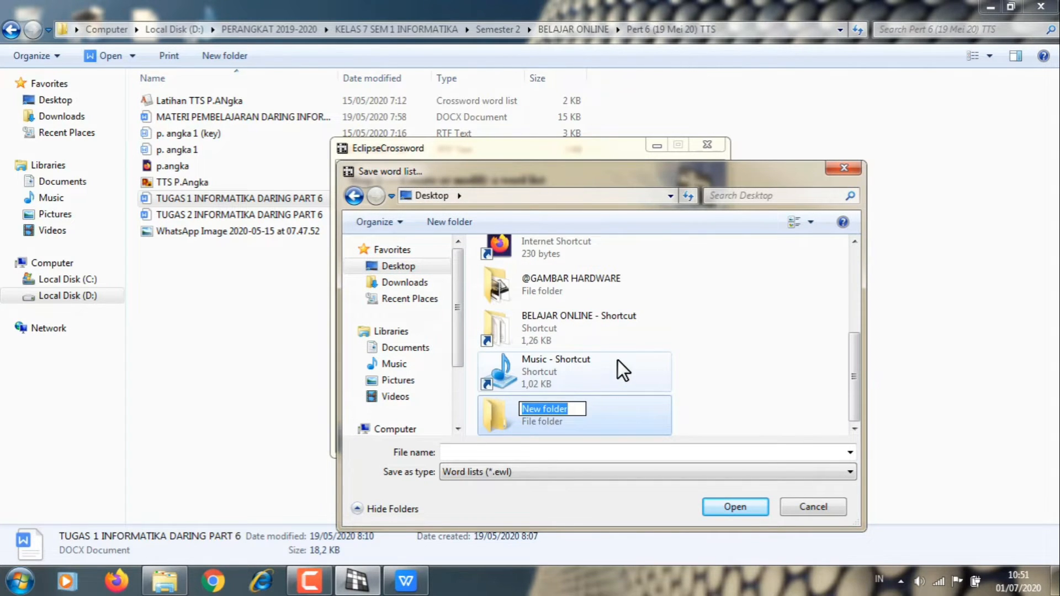
text(TTS)
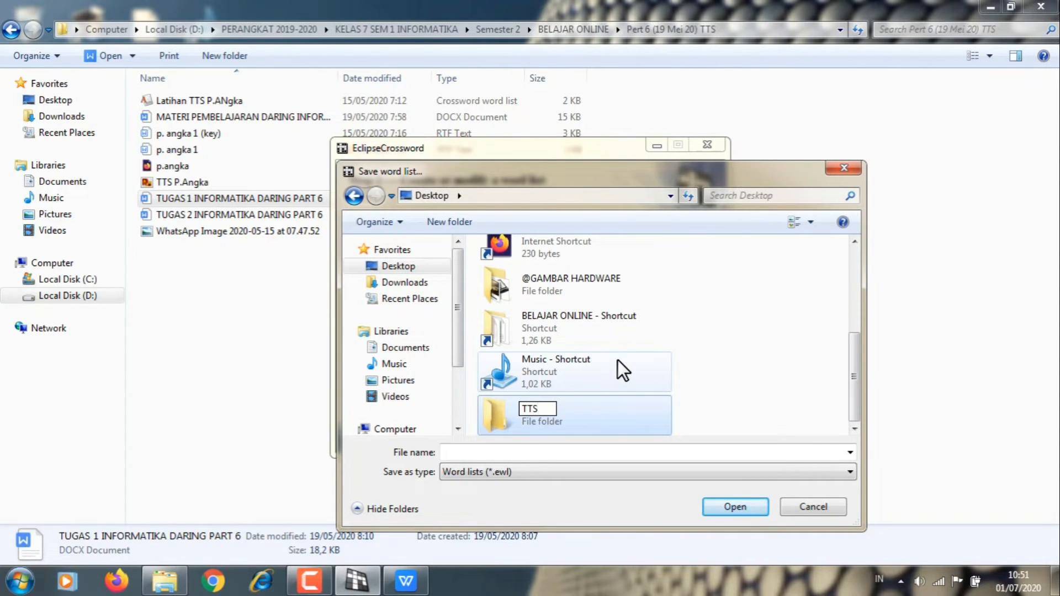
click(605, 417)
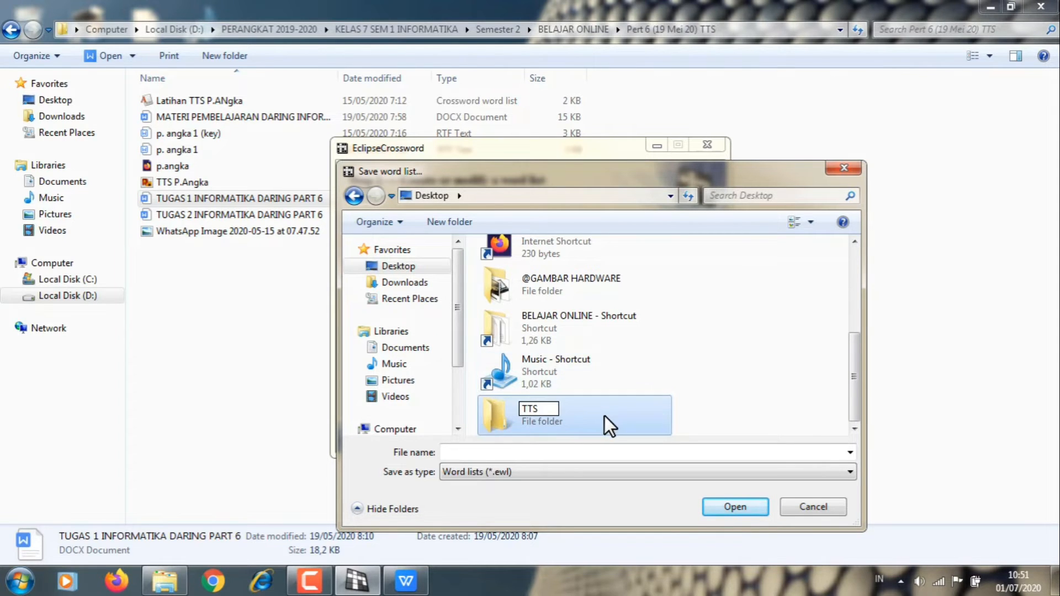
double_click(605, 416)
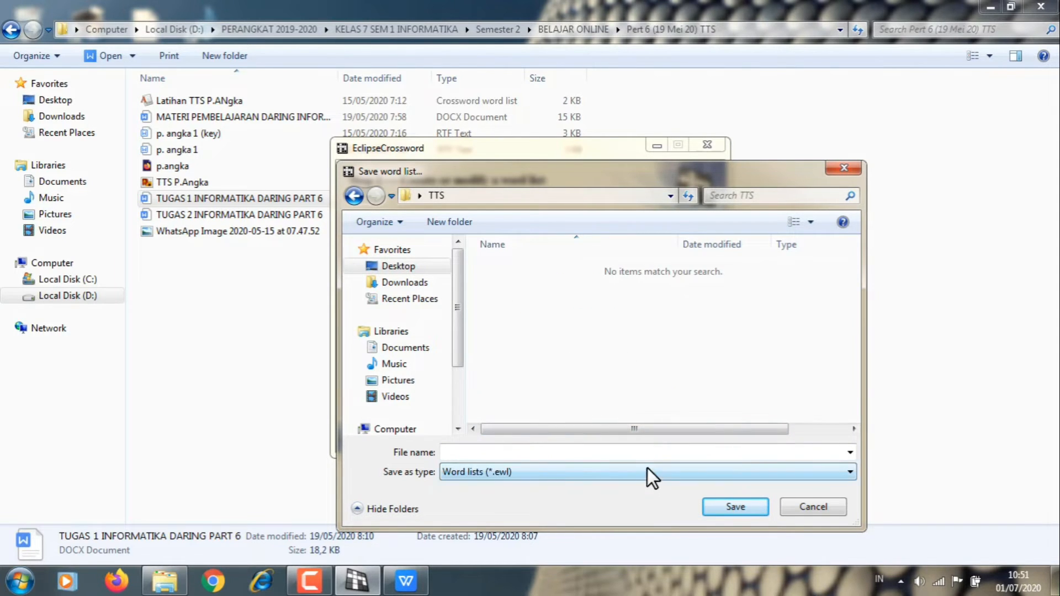
click(651, 454)
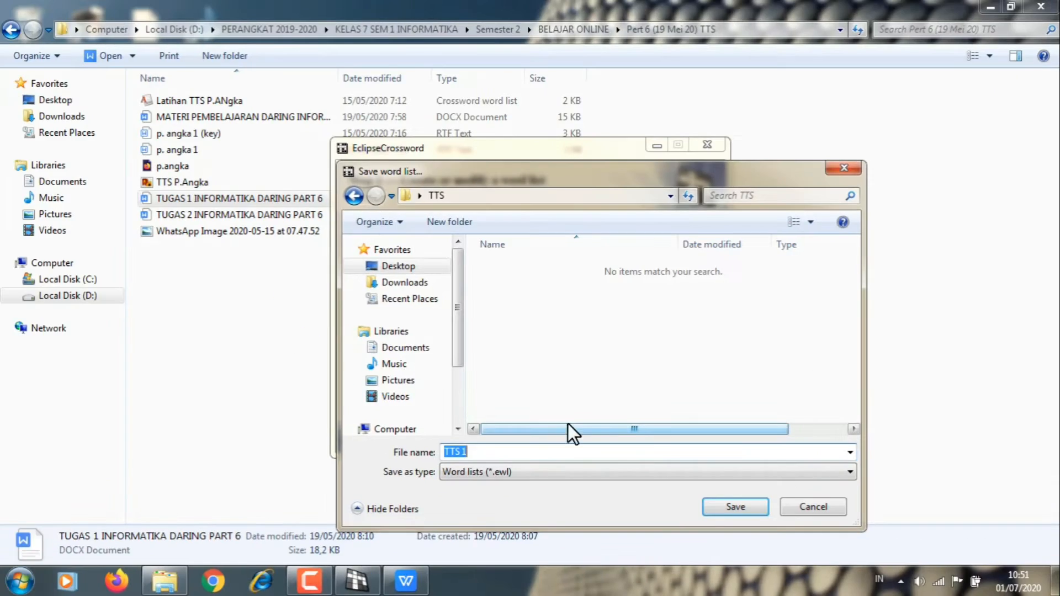
click(827, 461)
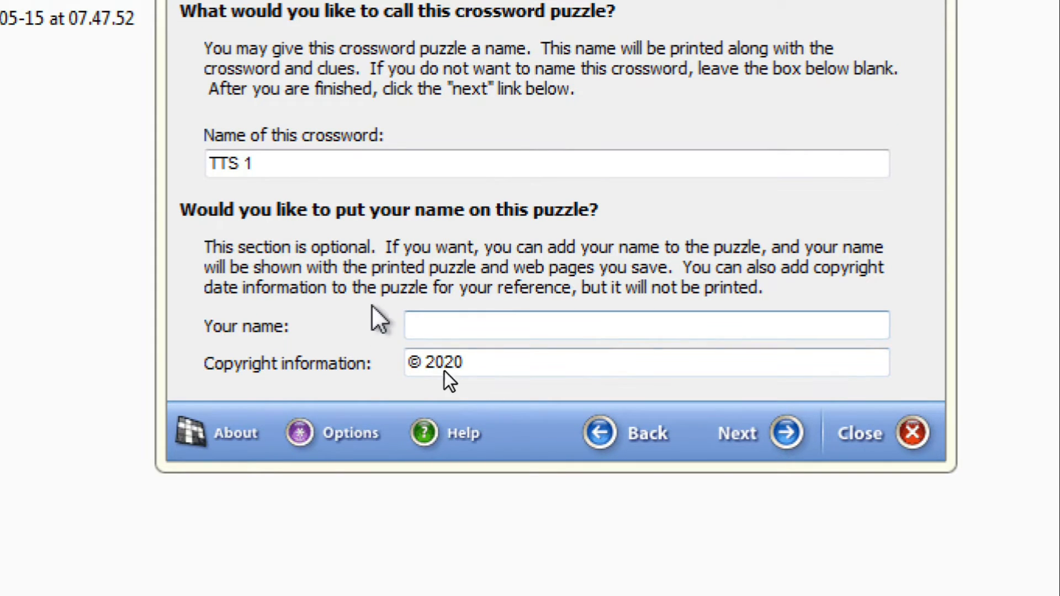
Accept TTS 1 as the crossword's name and generate the puzzle with a maximum size of 20 by 20 letters.
click(779, 435)
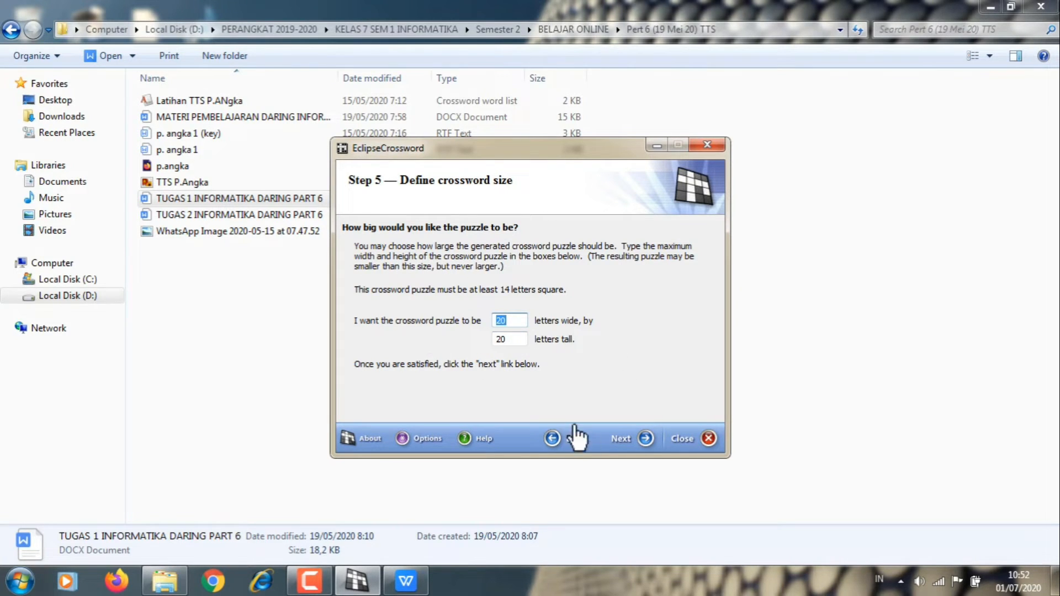
click(651, 442)
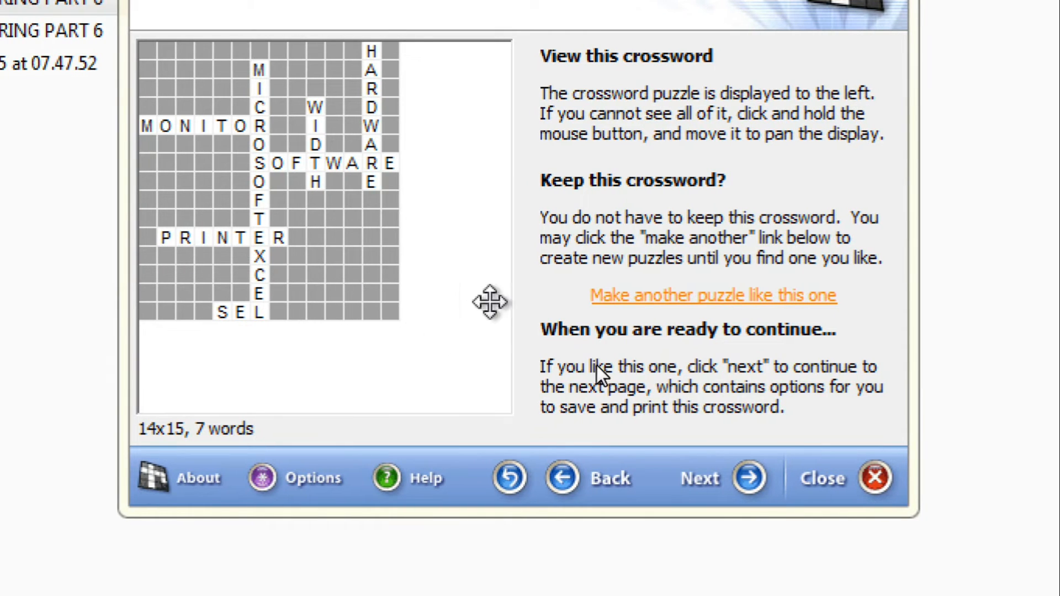
Generate alternative layouts of the TTS 1 crossword three times from the same word list.
click(775, 309)
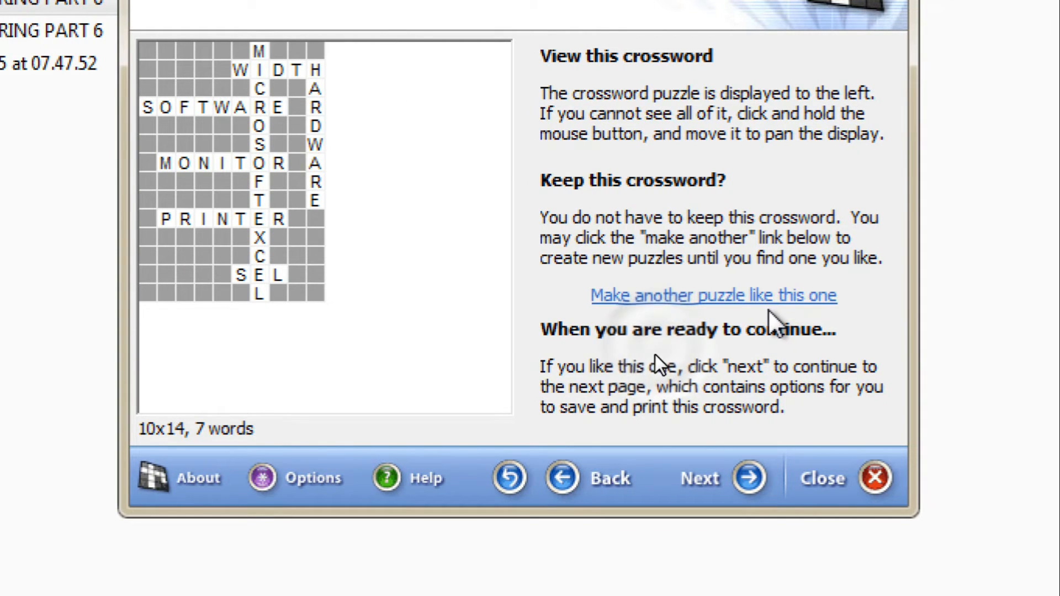
click(773, 309)
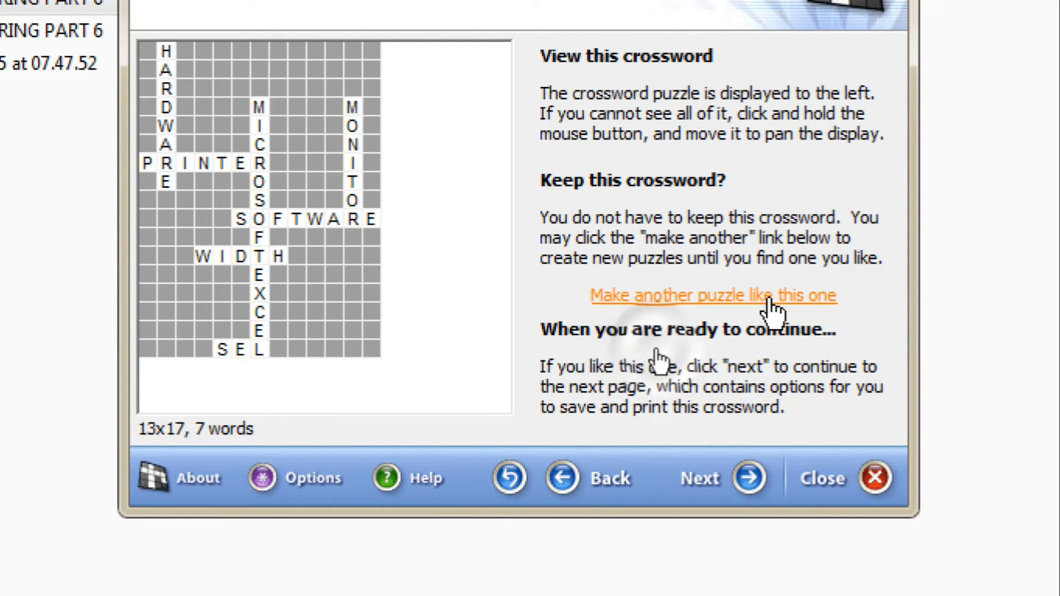
click(773, 309)
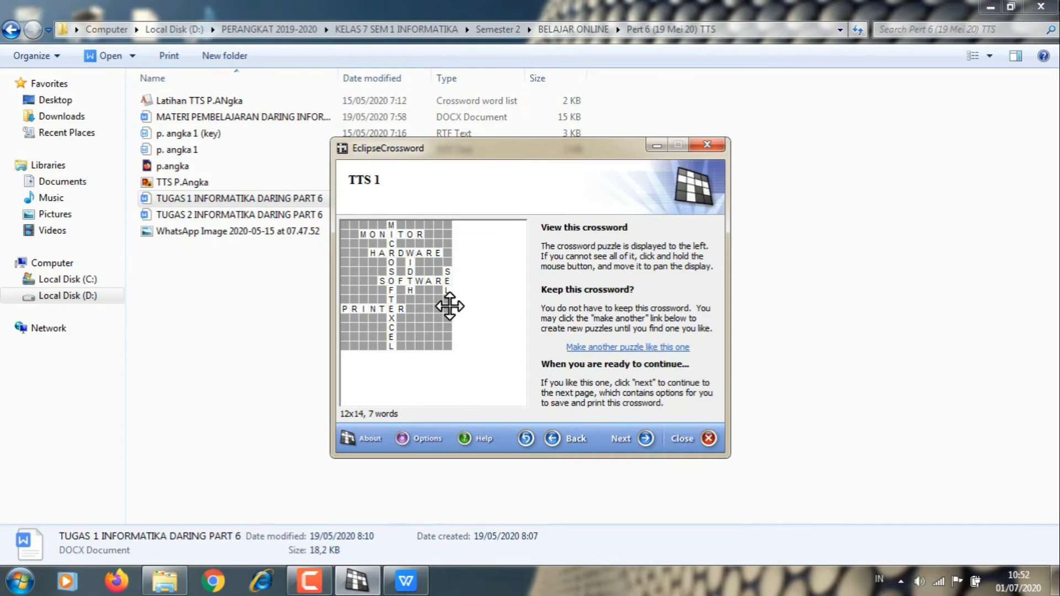
Keep this layout and save the crossword as TTS 1 in the TTS folder on the Desktop.
click(637, 438)
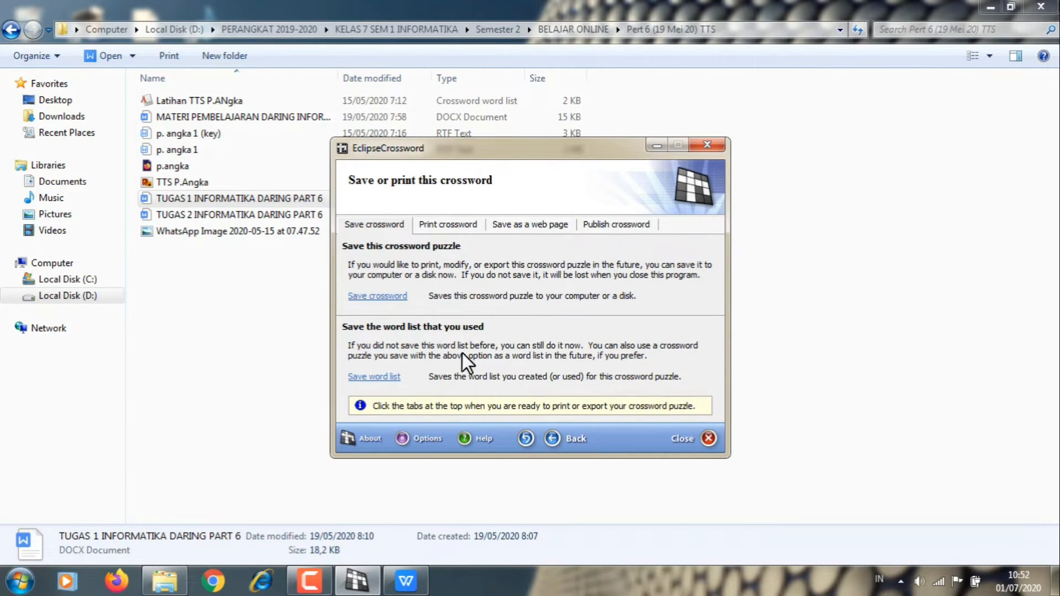
click(378, 297)
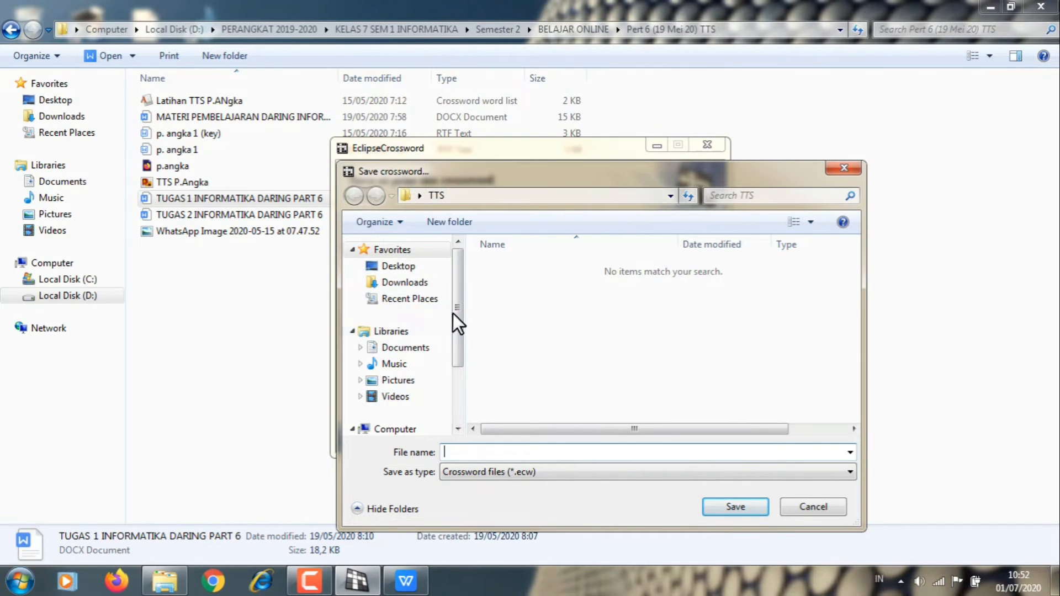
click(413, 267)
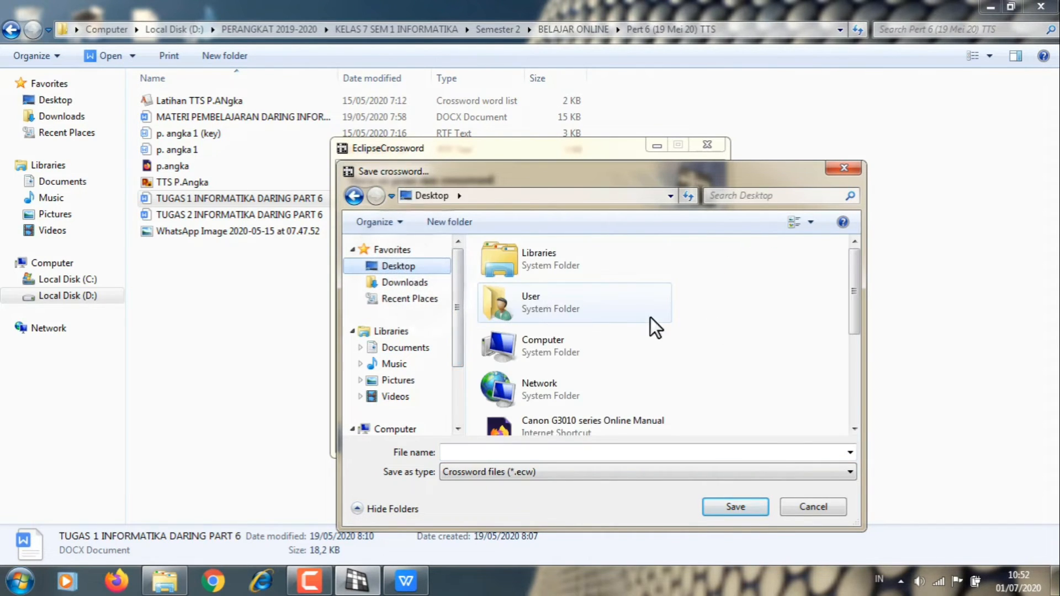
drag(855, 291, 856, 359)
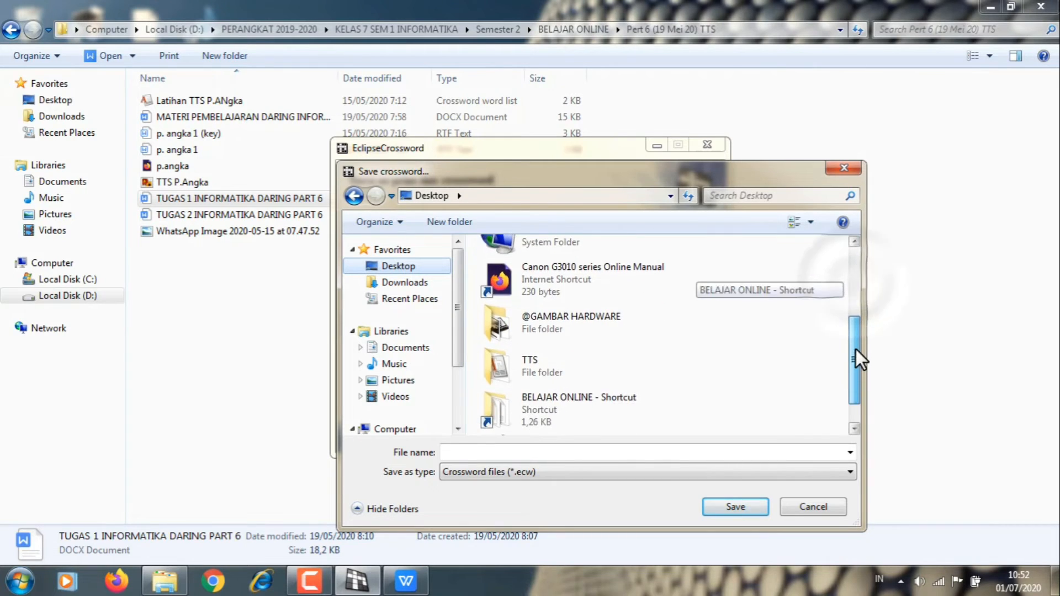
double_click(555, 369)
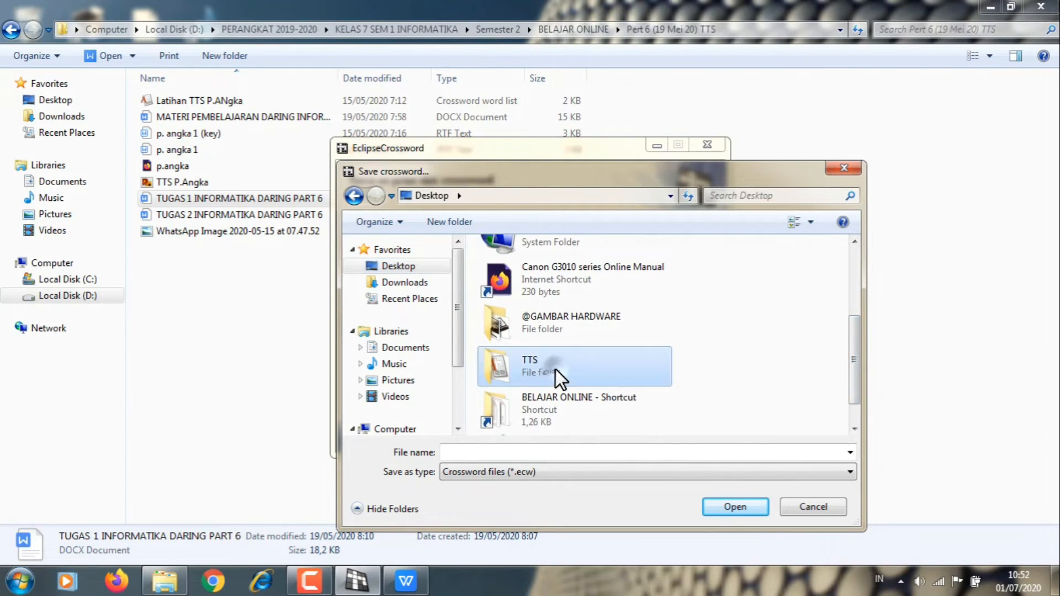
click(590, 454)
text(TTS 1)
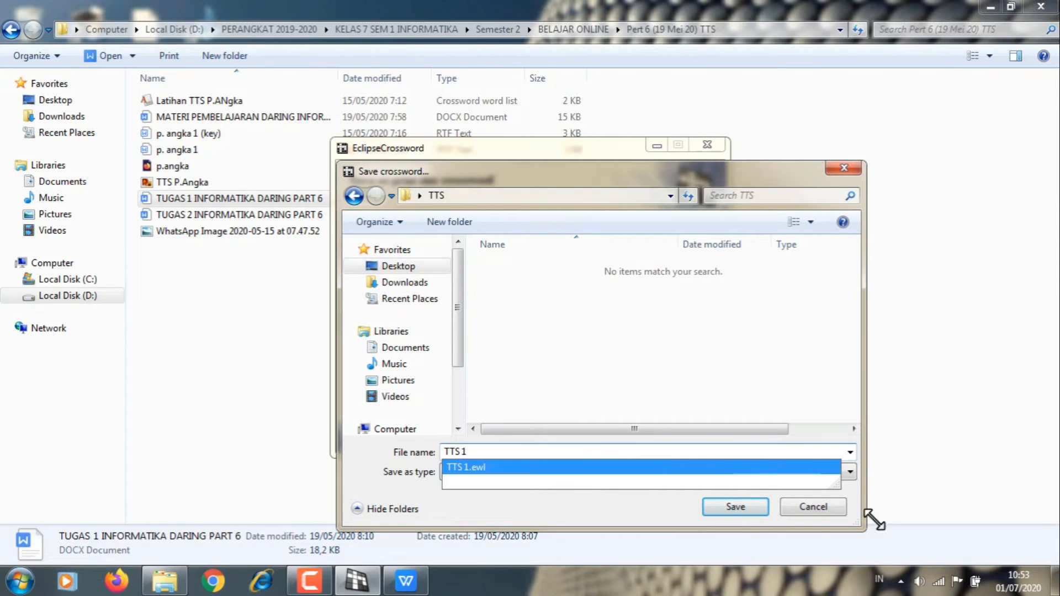
click(757, 506)
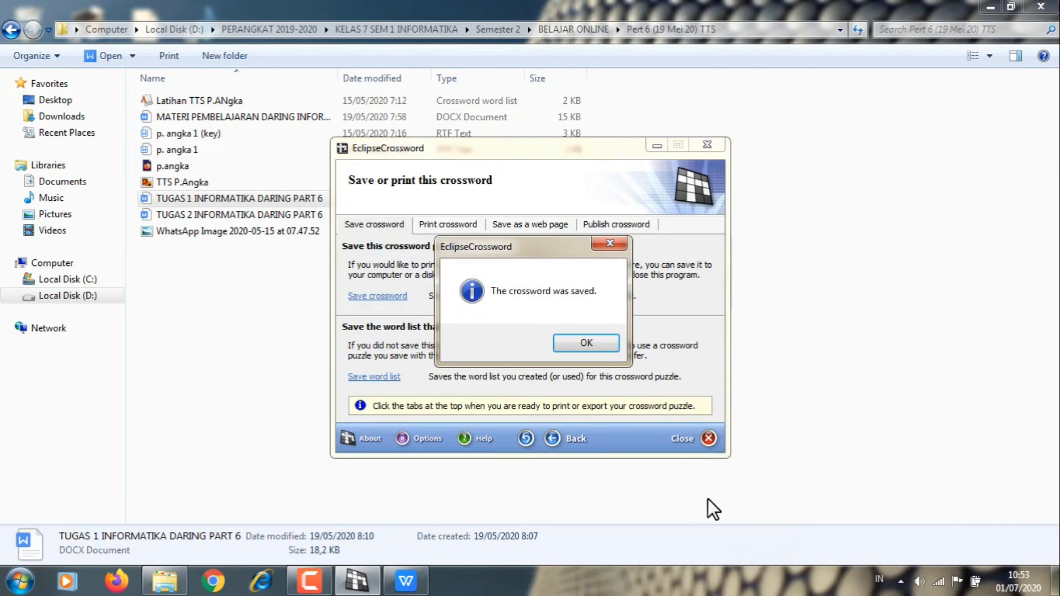
click(607, 345)
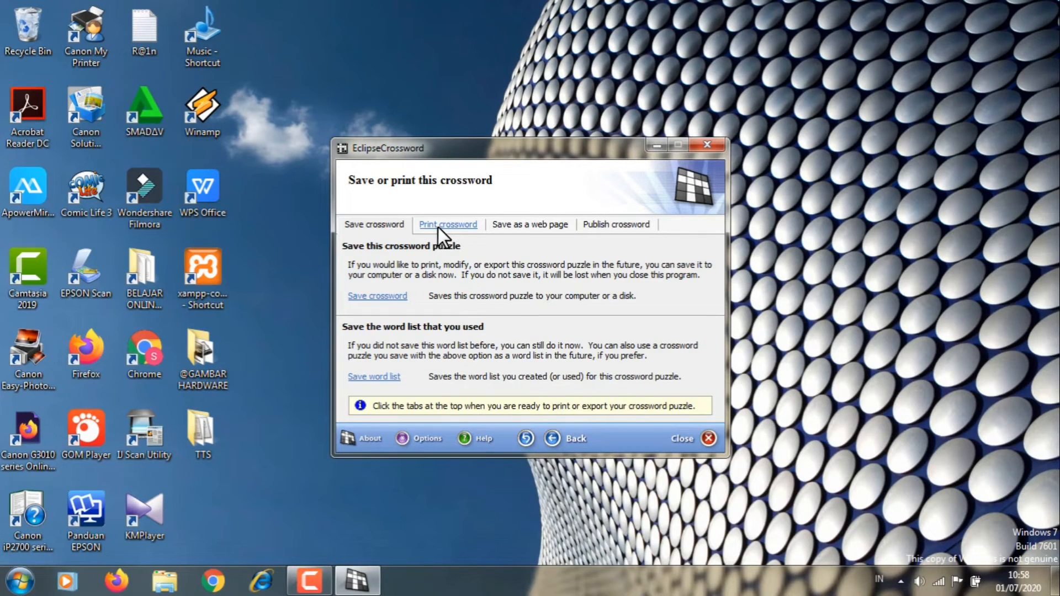
Try to print one copy of the puzzle grid with answers, the empty puzzle grid and the clues, then cancel the print job.
click(508, 276)
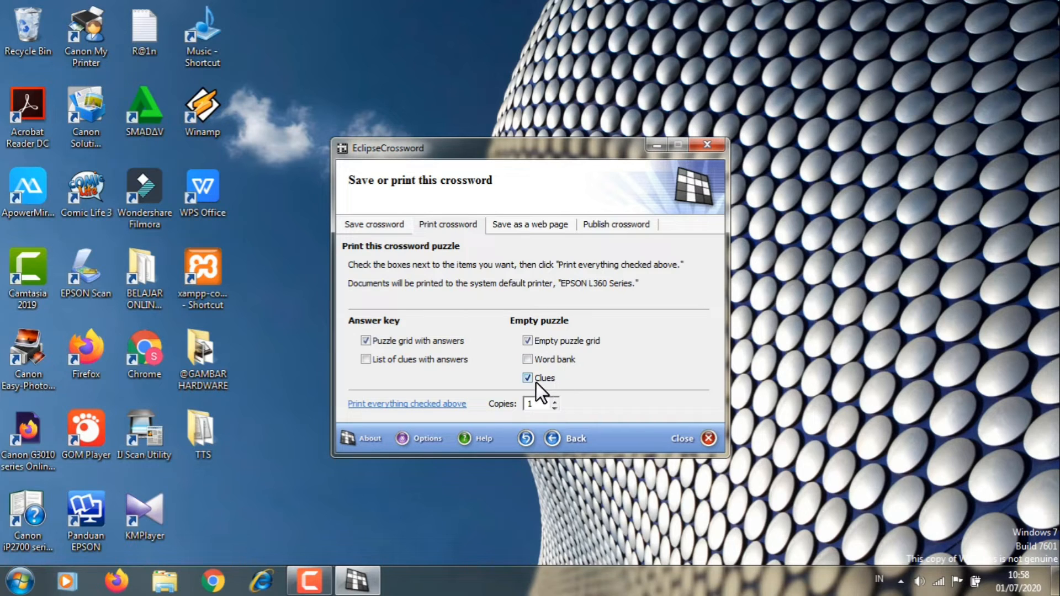
click(396, 404)
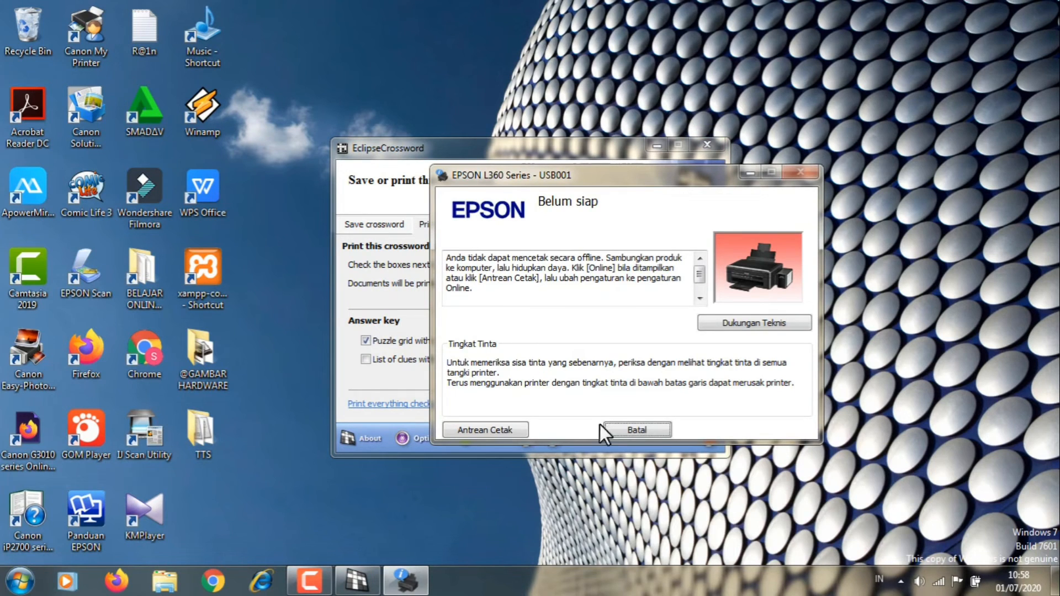
drag(636, 182, 787, 72)
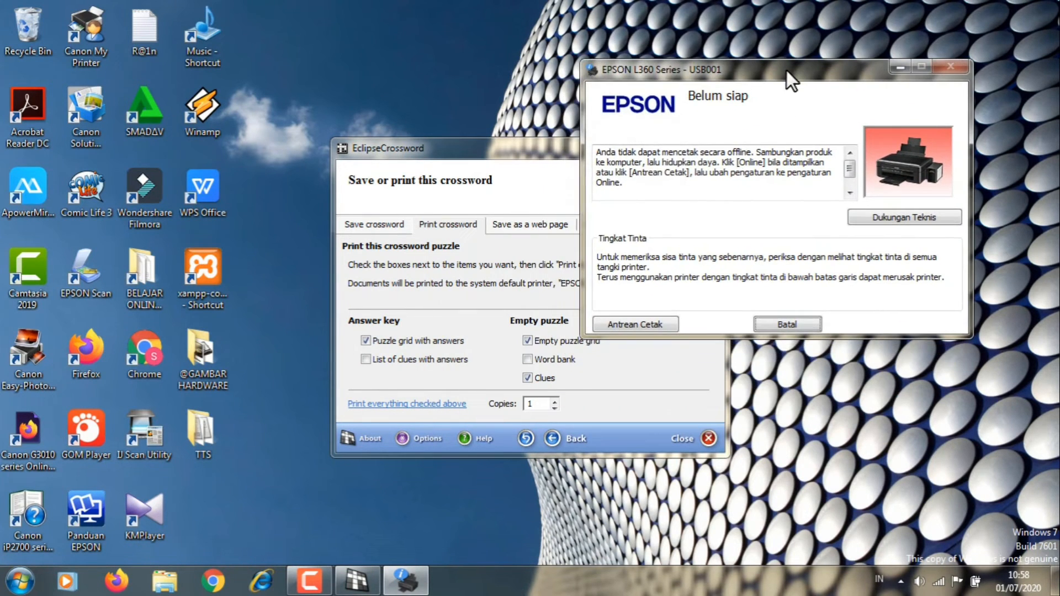
click(812, 323)
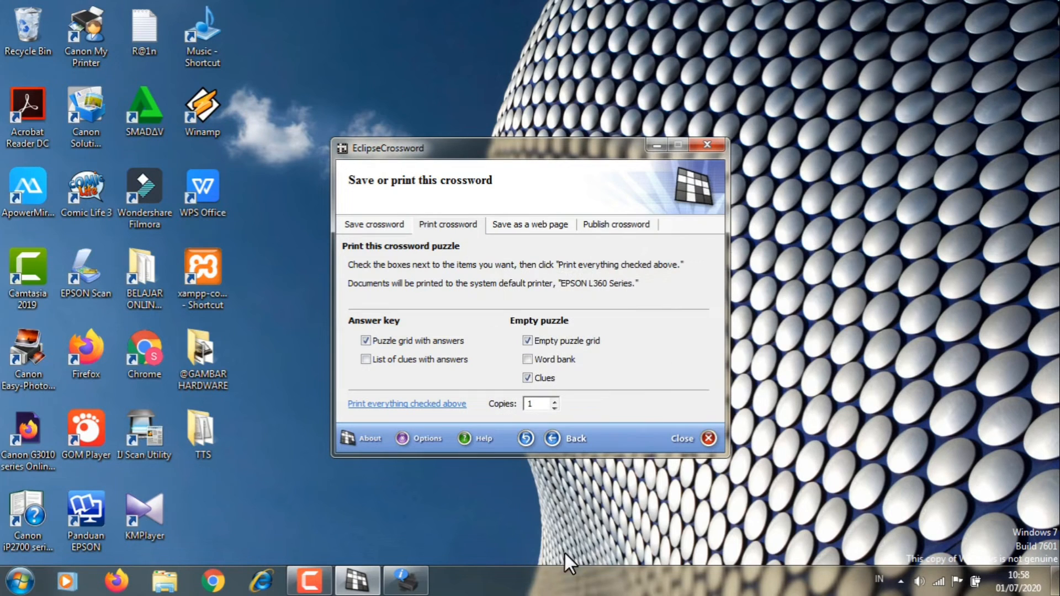
click(406, 580)
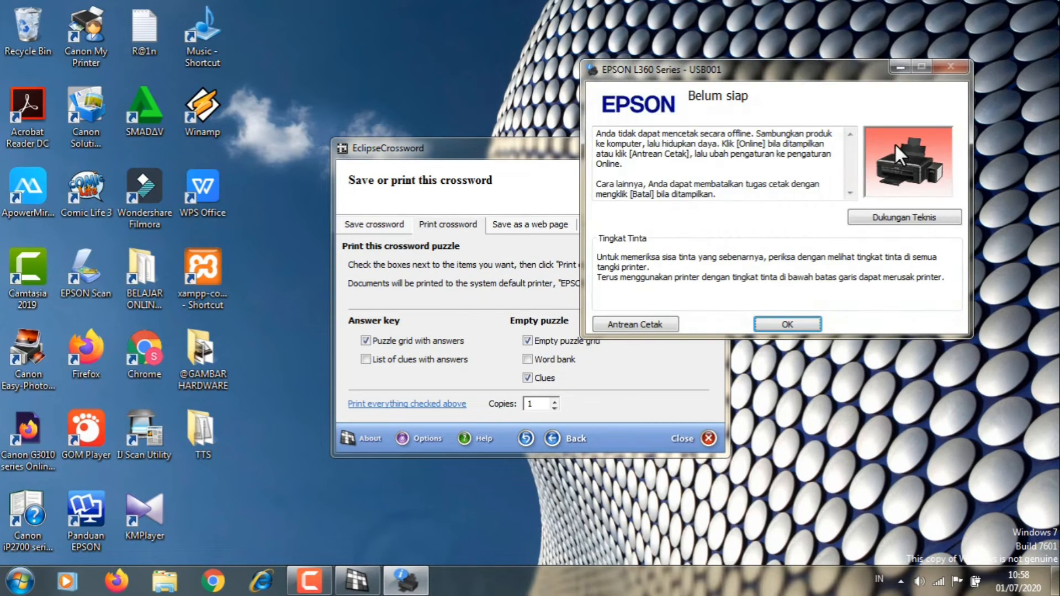
click(790, 324)
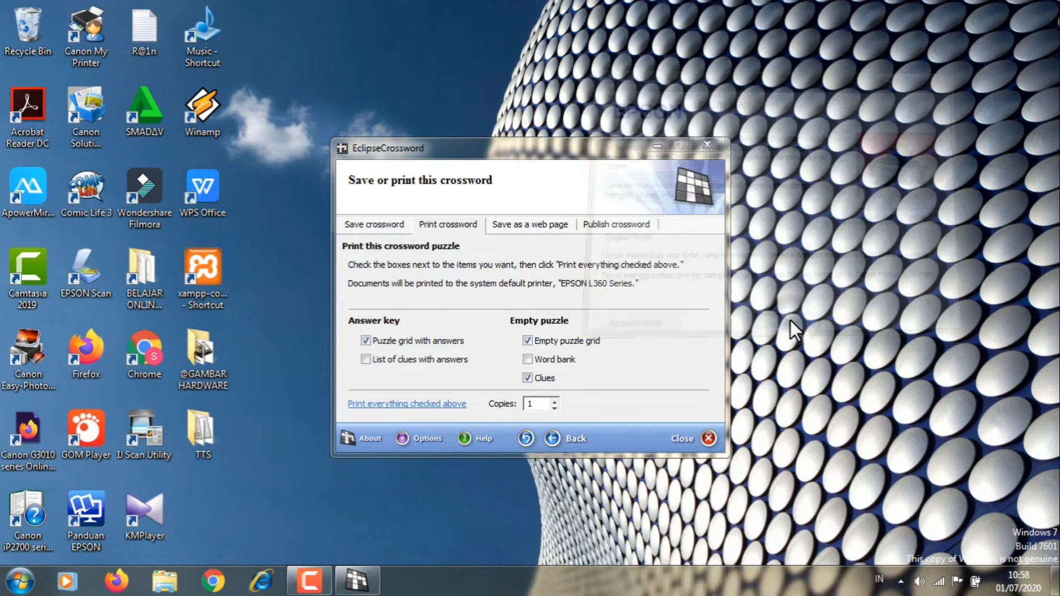
Export the crossword's clues in rich text format (RTF) to the TTS folder under the name TTS 1.
click(527, 226)
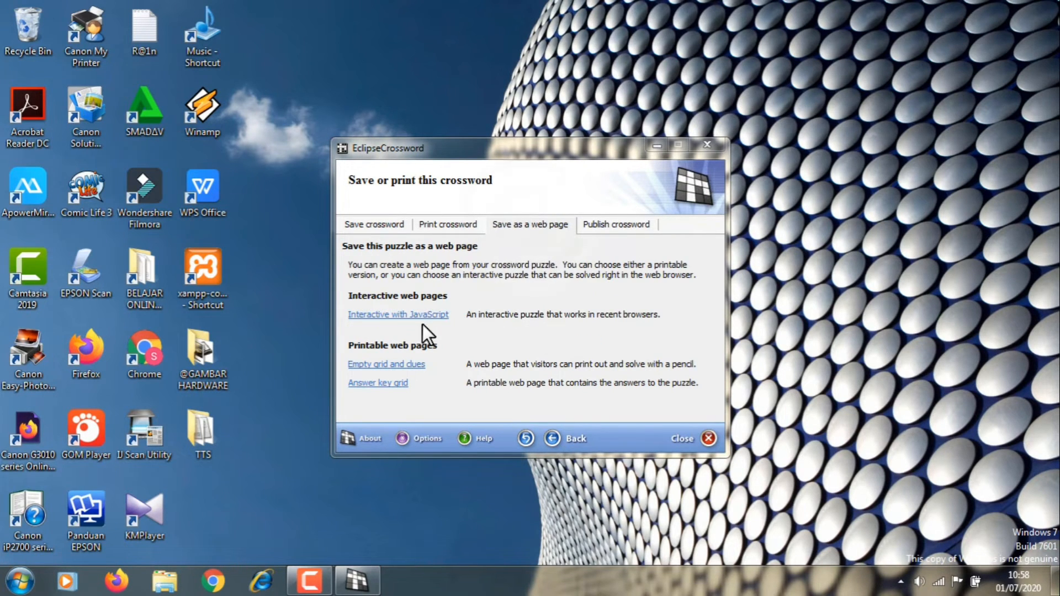
click(597, 226)
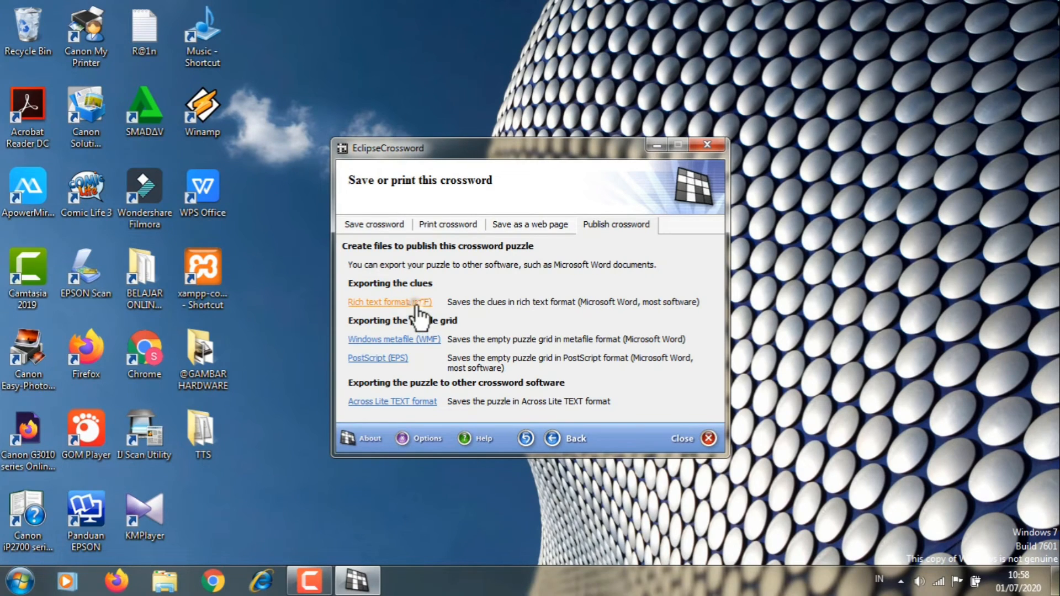
click(413, 303)
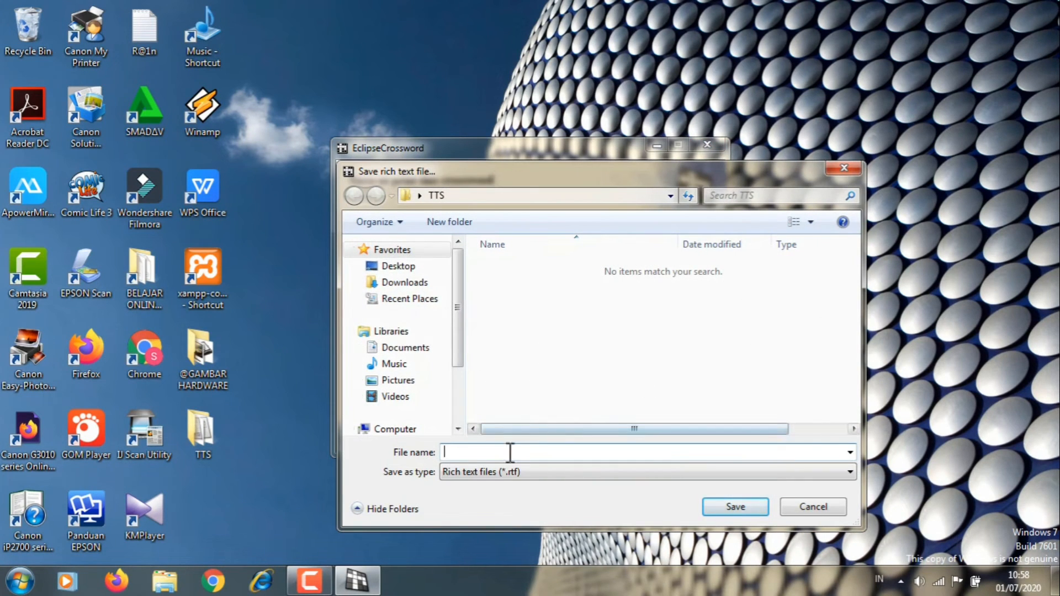
text(tt)
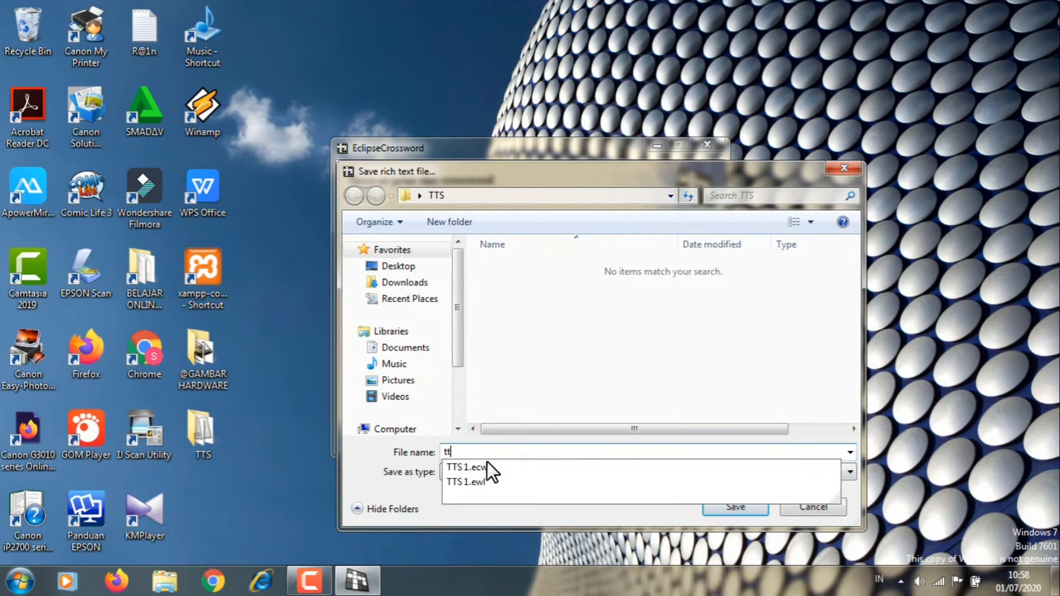
key(BackSpace)
text(TTS 1)
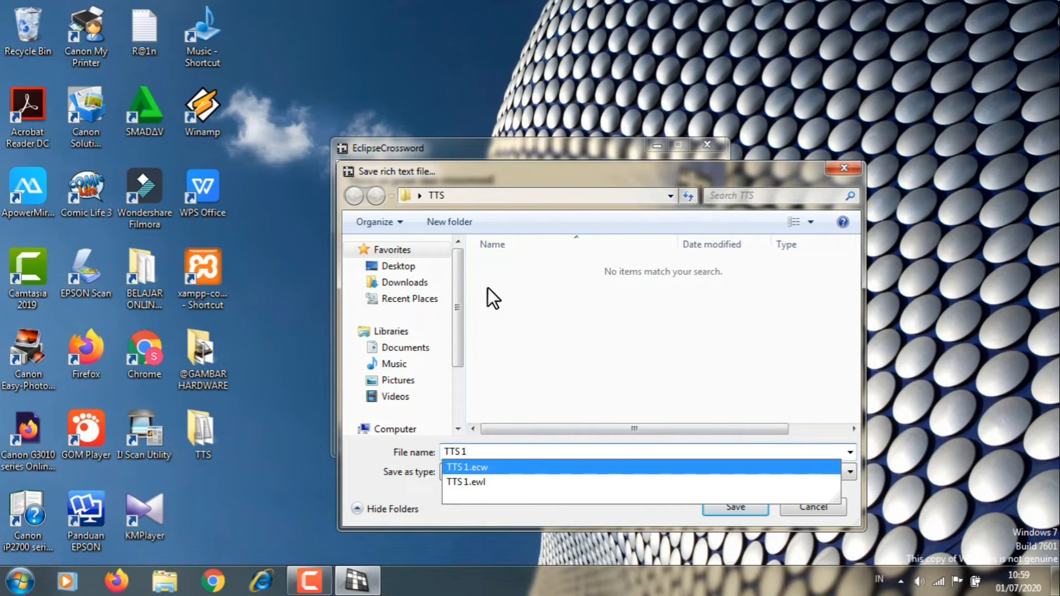
click(732, 509)
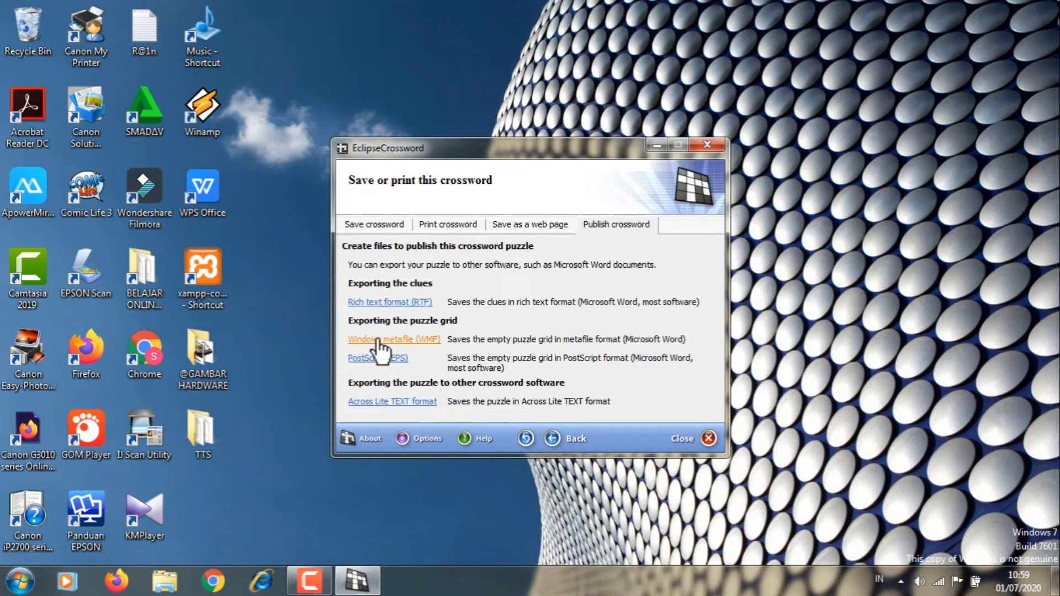
Save the empty grid and clues as a printable web page named TTS 1 in the TTS folder, and minimise the browser after viewing it.
click(493, 226)
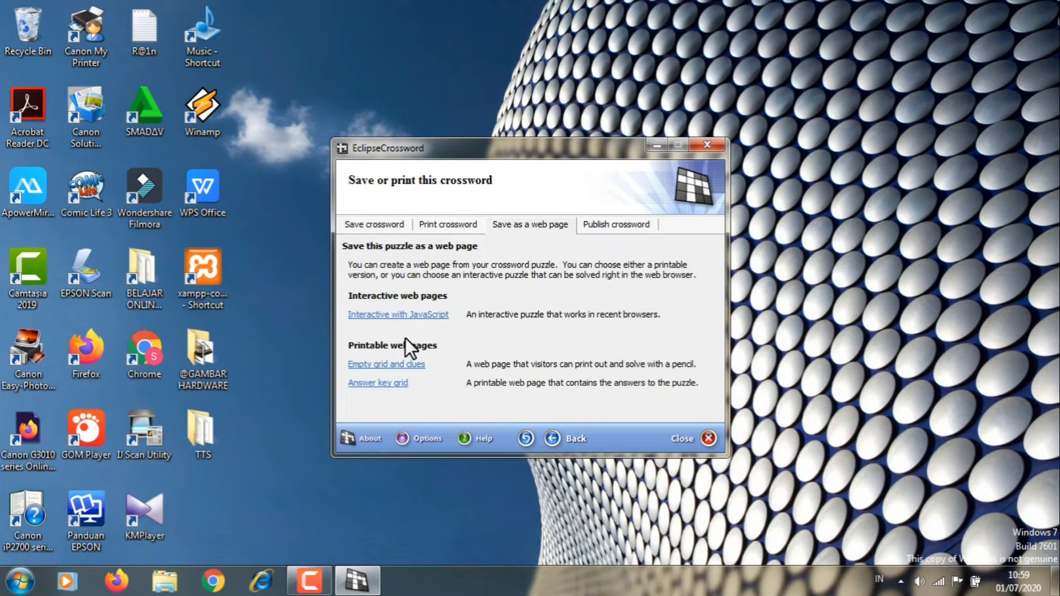
click(394, 365)
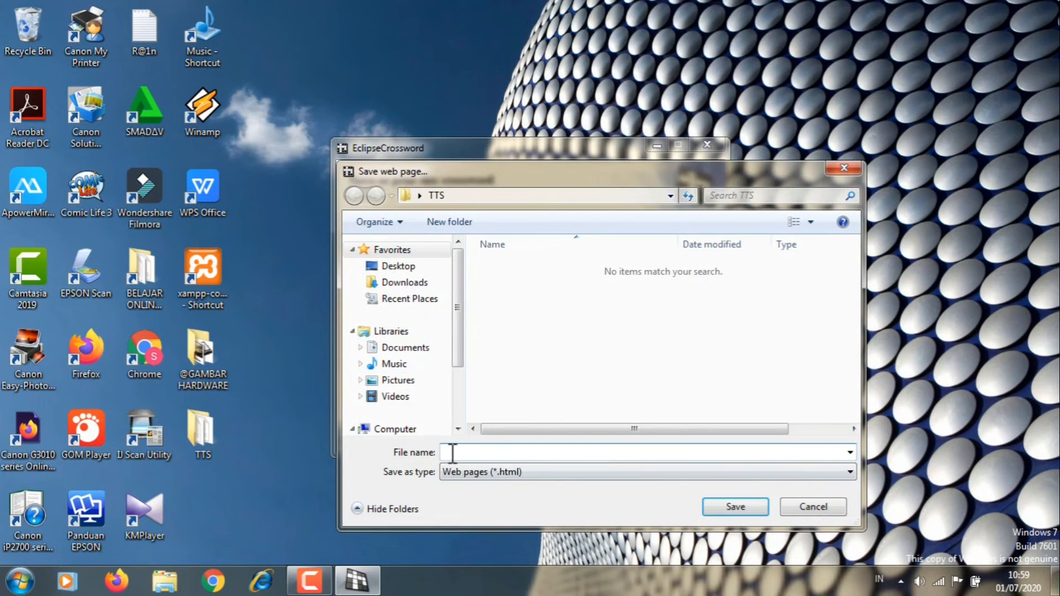
text(tts)
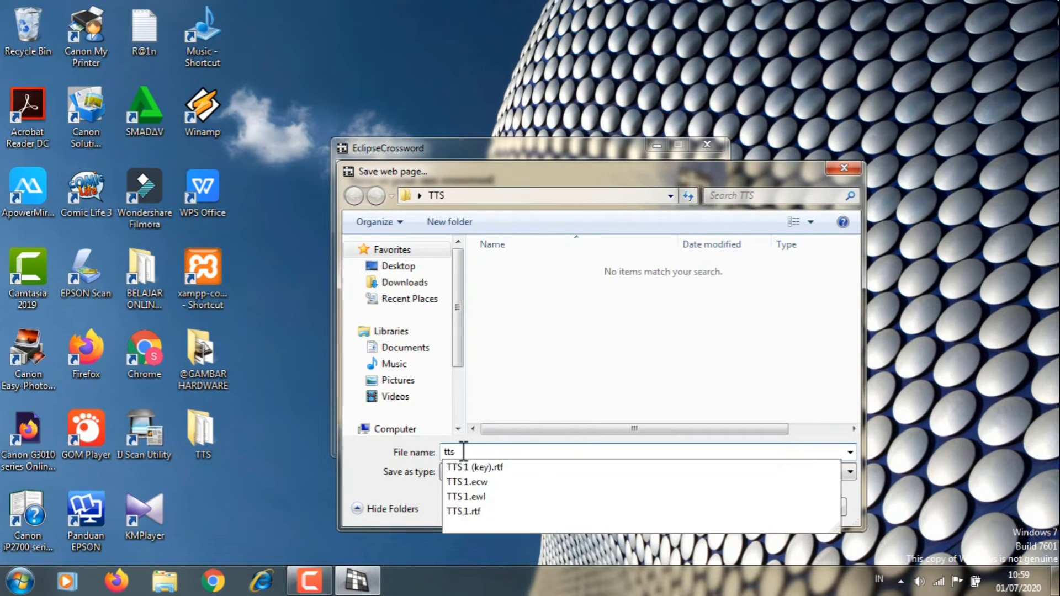
key(BackSpace)
key(BackSpace)
key(BackSpace)
text(T)
key(Return)
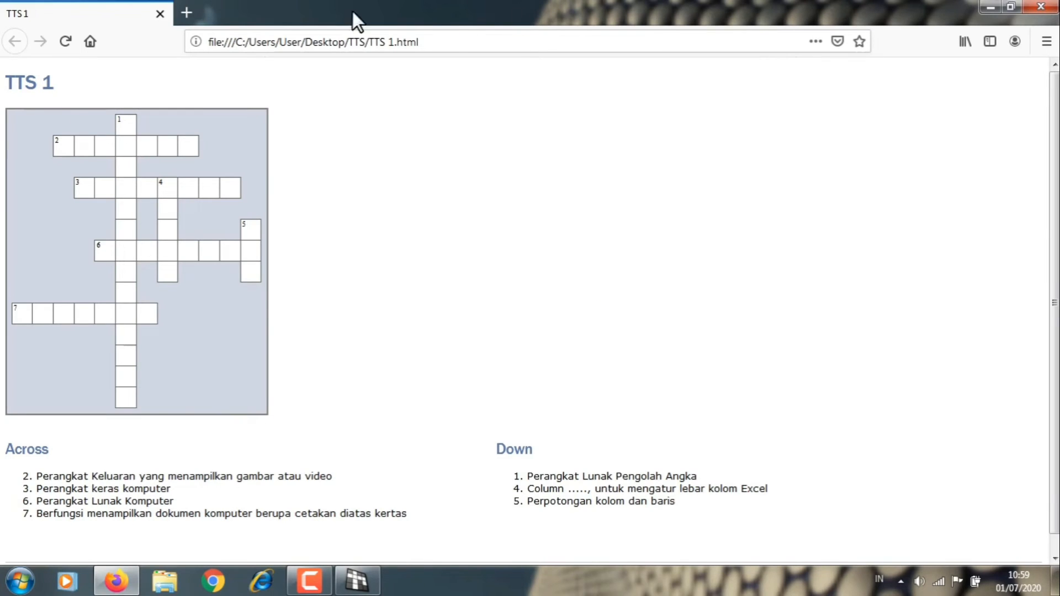
click(991, 7)
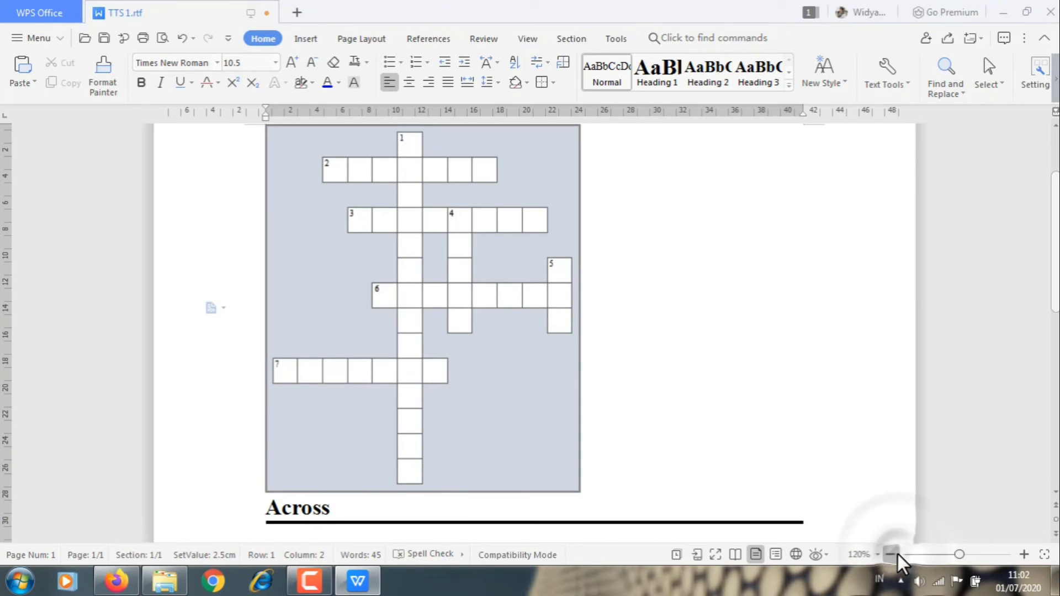
In the TTS 1.rtf document in WPS Office, insert blank lines above the crossword grid.
click(891, 554)
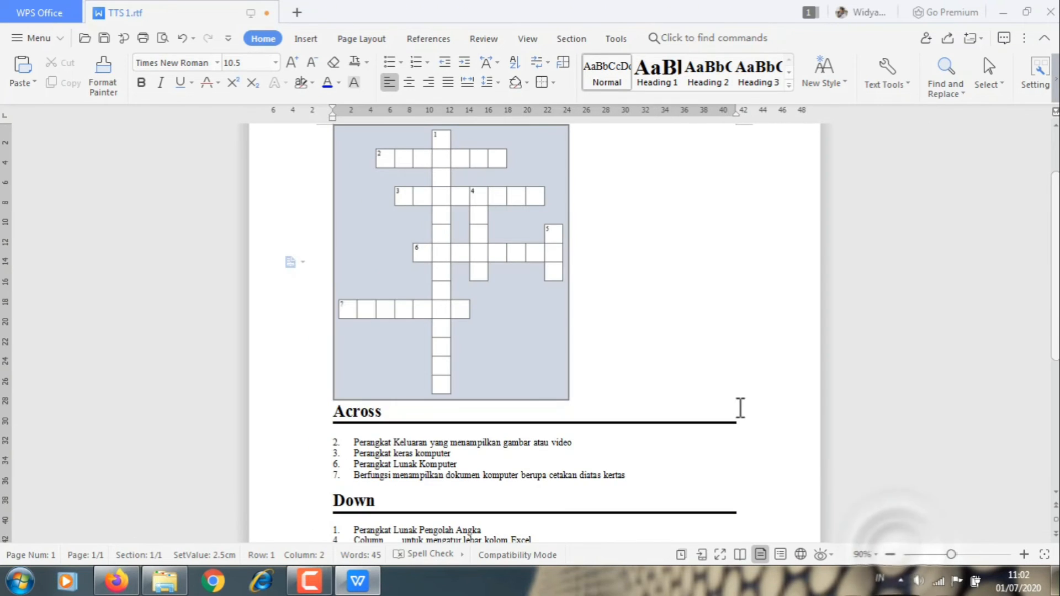
scroll(739, 407, down, 1)
scroll(739, 407, up, 3)
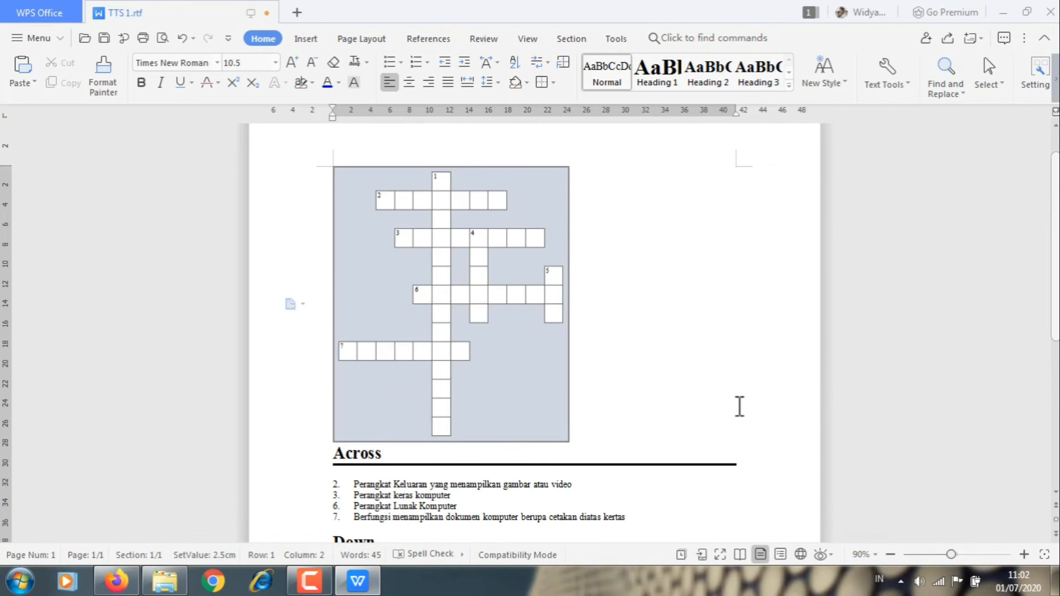
scroll(739, 407, down, 2)
scroll(739, 407, up, 2)
click(555, 200)
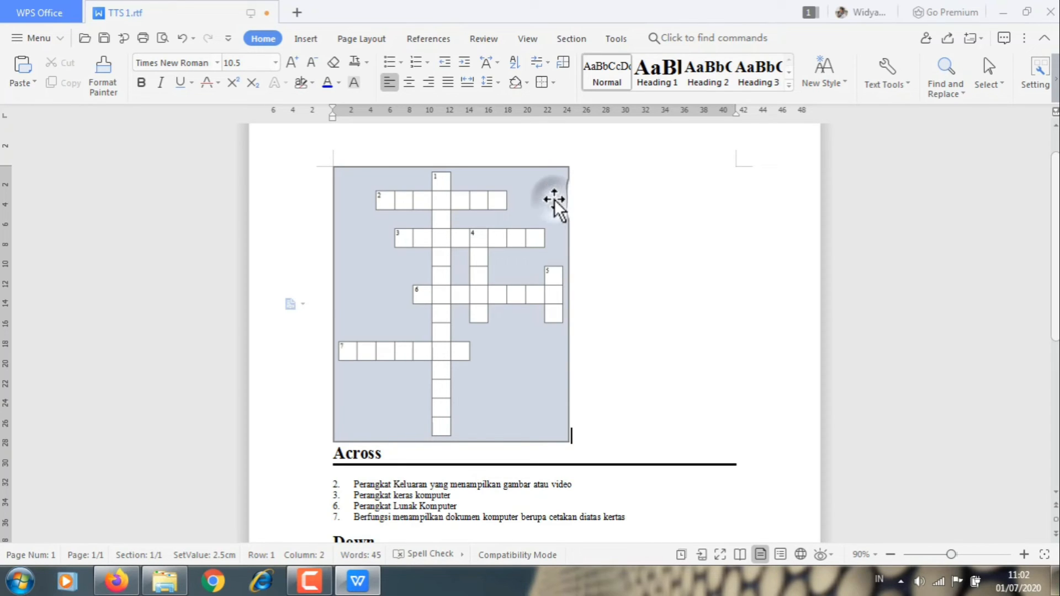
key(Return)
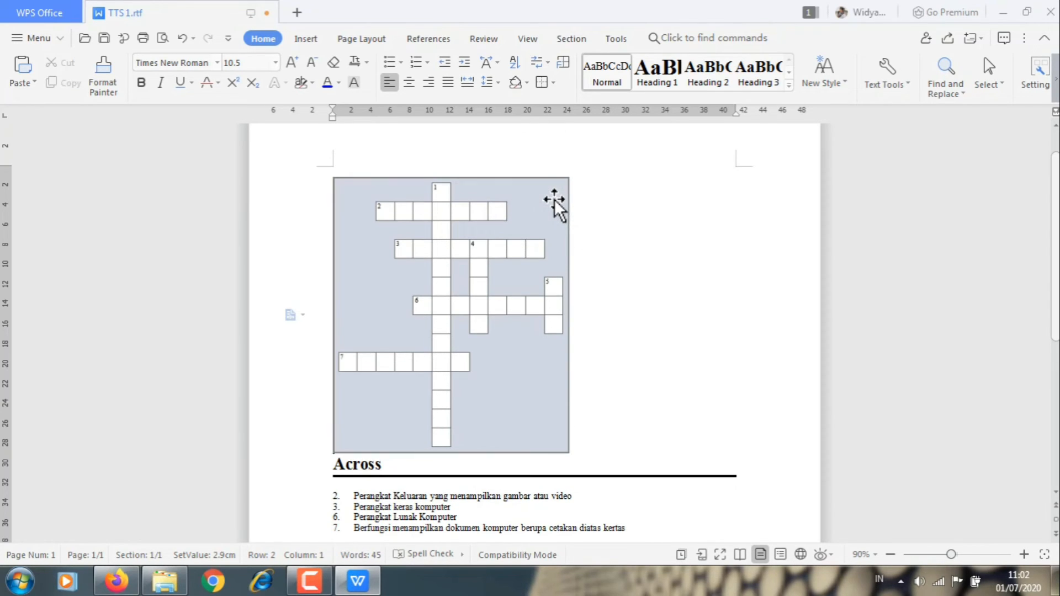
click(433, 159)
key(Return)
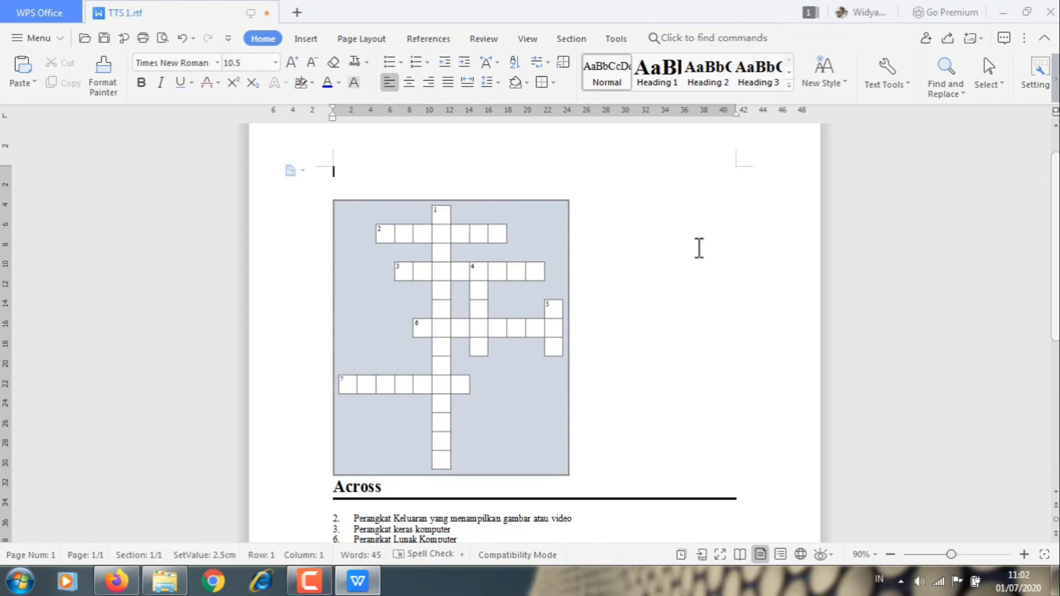
Enter the title "TTS INFORMATIKA 1" above the crossword grid and centre it.
click(1024, 554)
click(1024, 555)
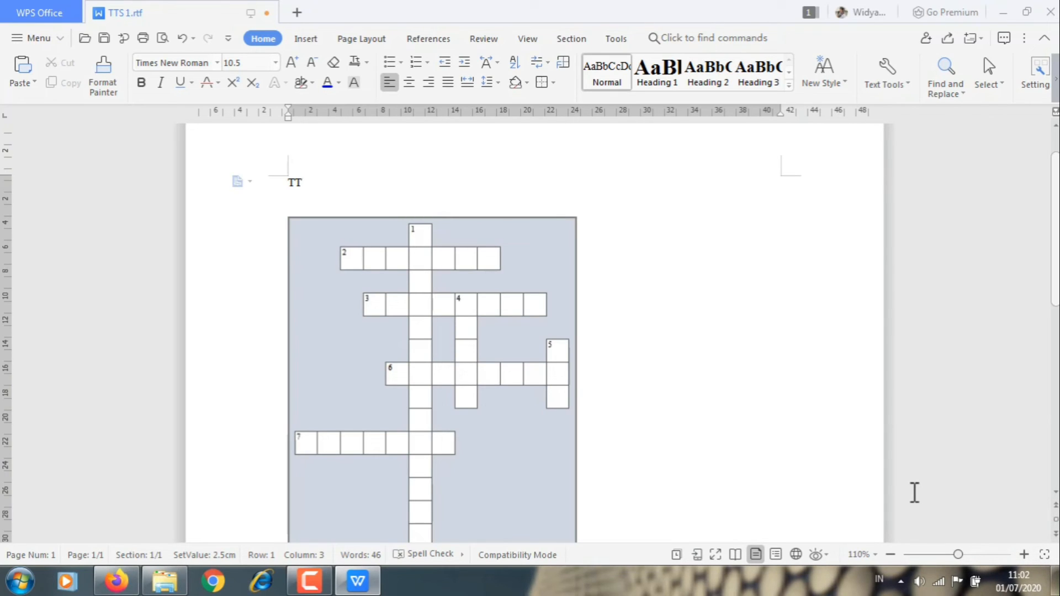
text(TTS INFO)
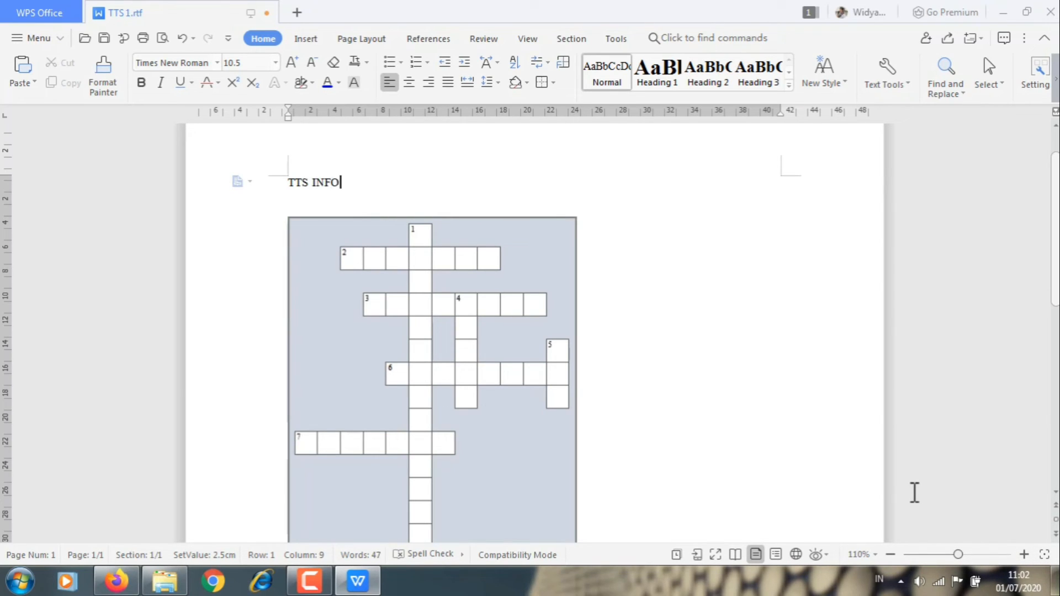
text(RA)
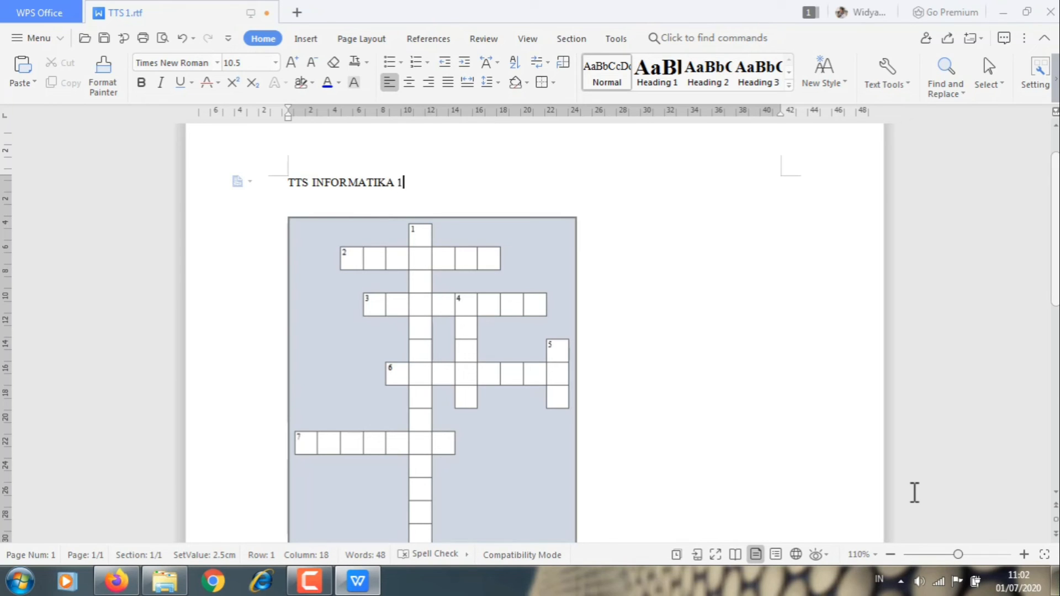
key(ctrl+e)
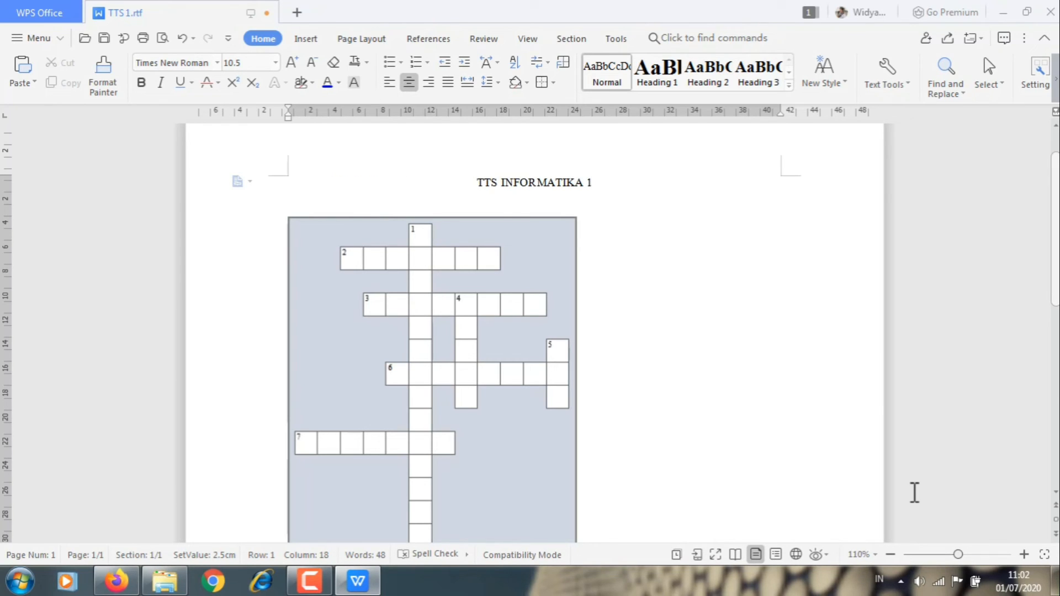
Enlarge the crossword grid picture proportionally to about 11.12 cm high and 9.53 cm wide.
click(571, 439)
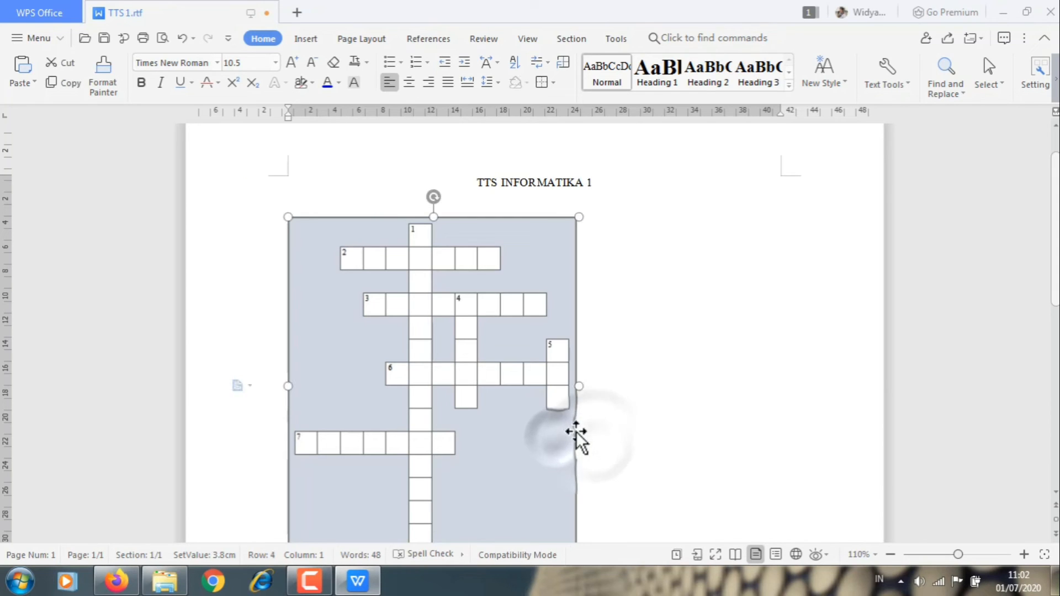
scroll(696, 465, down, 3)
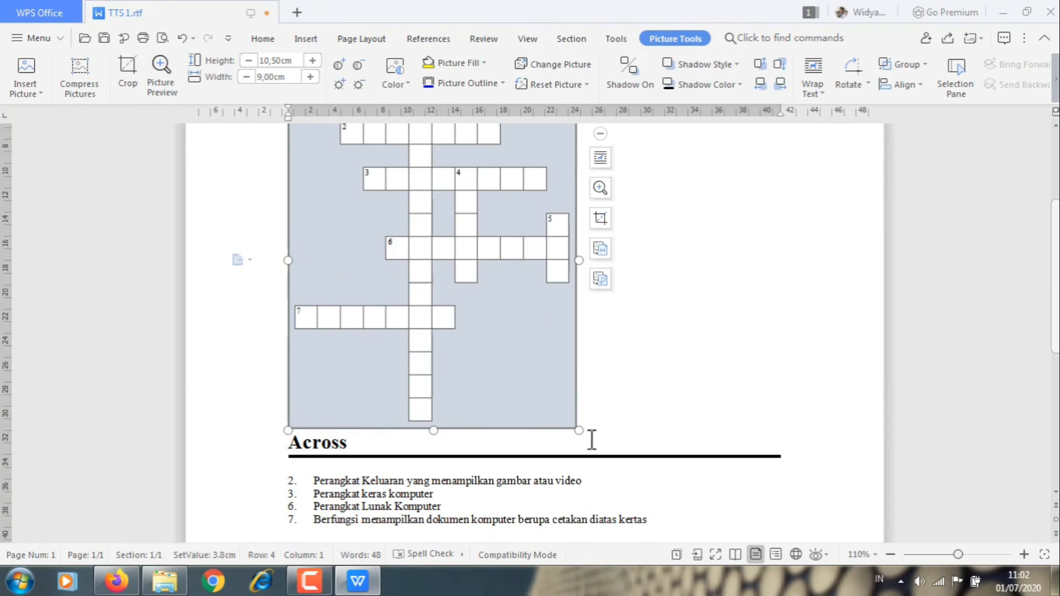
drag(580, 428, 596, 446)
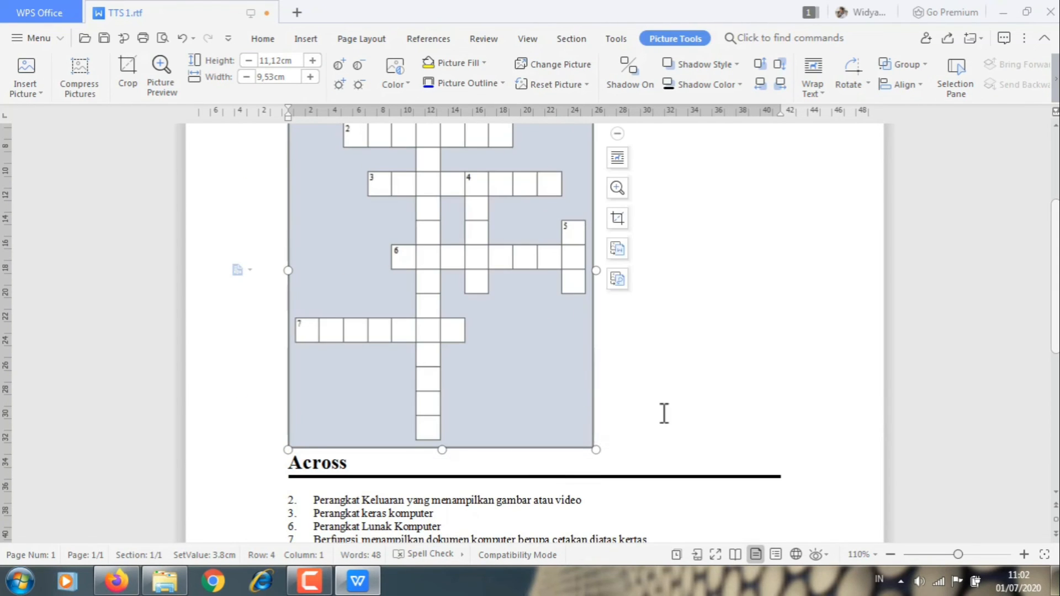
Review the page layout of the title, enlarged grid and clues at 90% zoom.
scroll(665, 415, down, 2)
scroll(666, 417, up, 3)
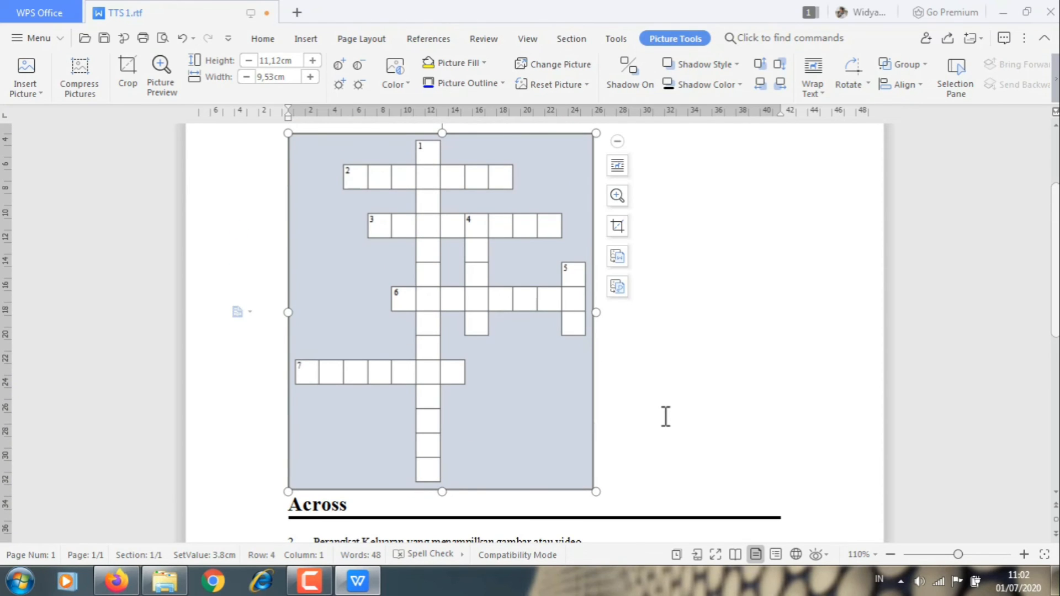
scroll(665, 417, down, 2)
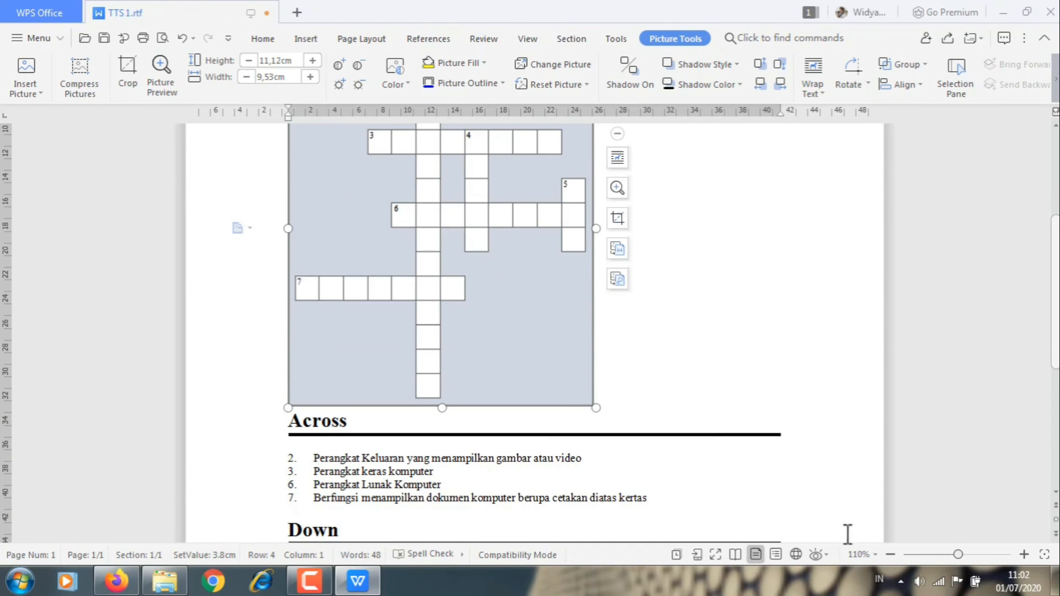
click(889, 554)
click(889, 555)
scroll(833, 515, down, 3)
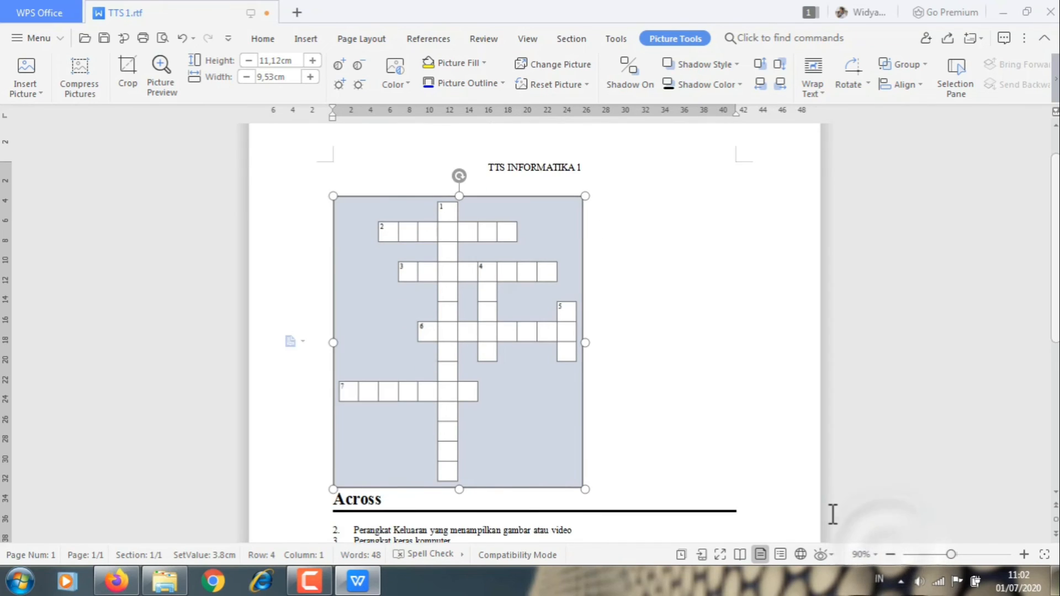
scroll(833, 515, down, 2)
scroll(832, 513, up, 5)
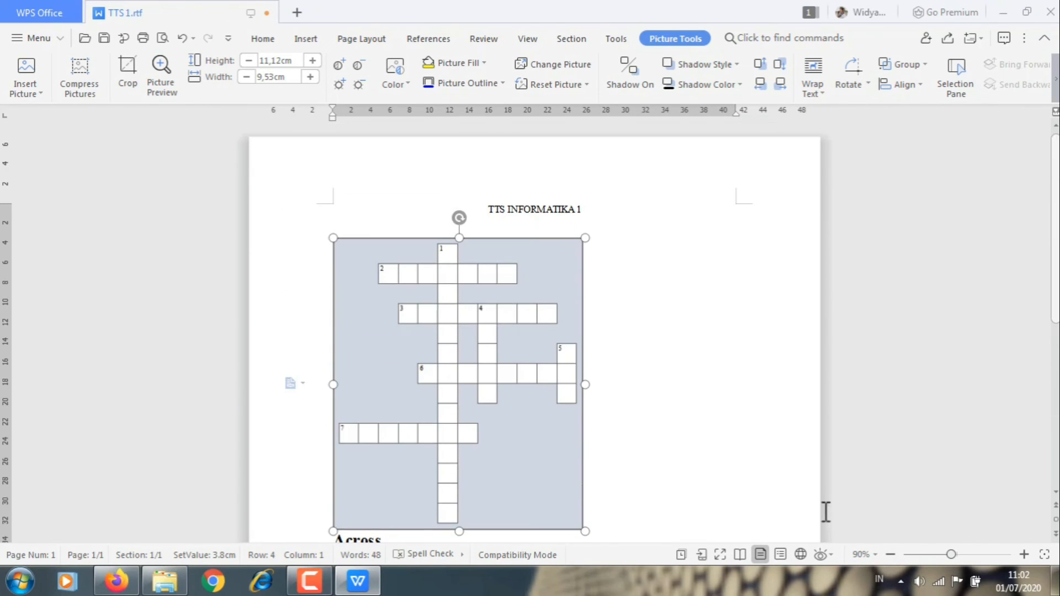
Save the document's changes and choose RTF Files (*.rtf) as the file type for a separate copy.
click(19, 41)
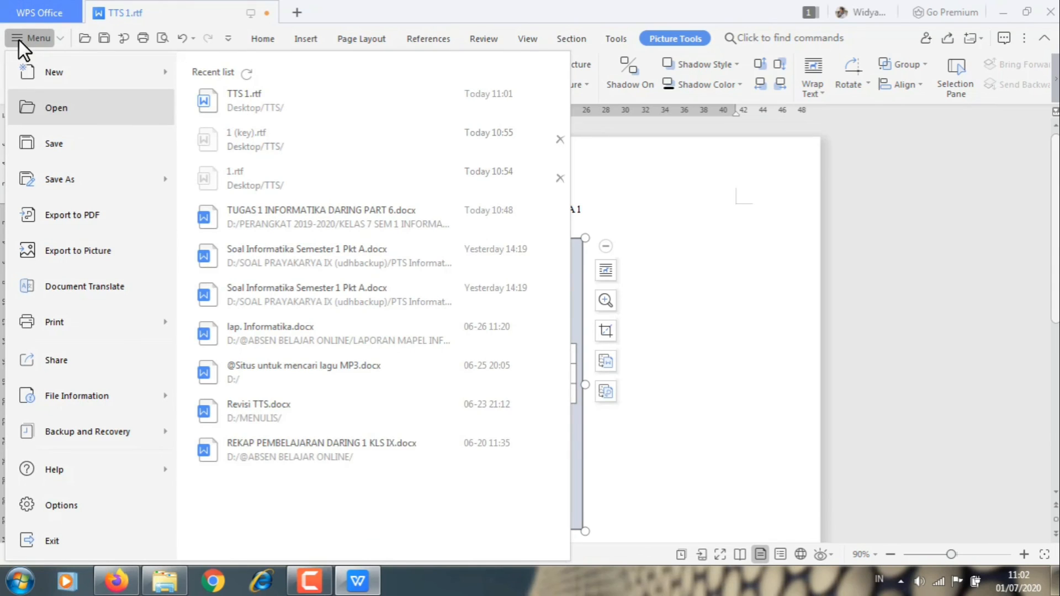
click(65, 147)
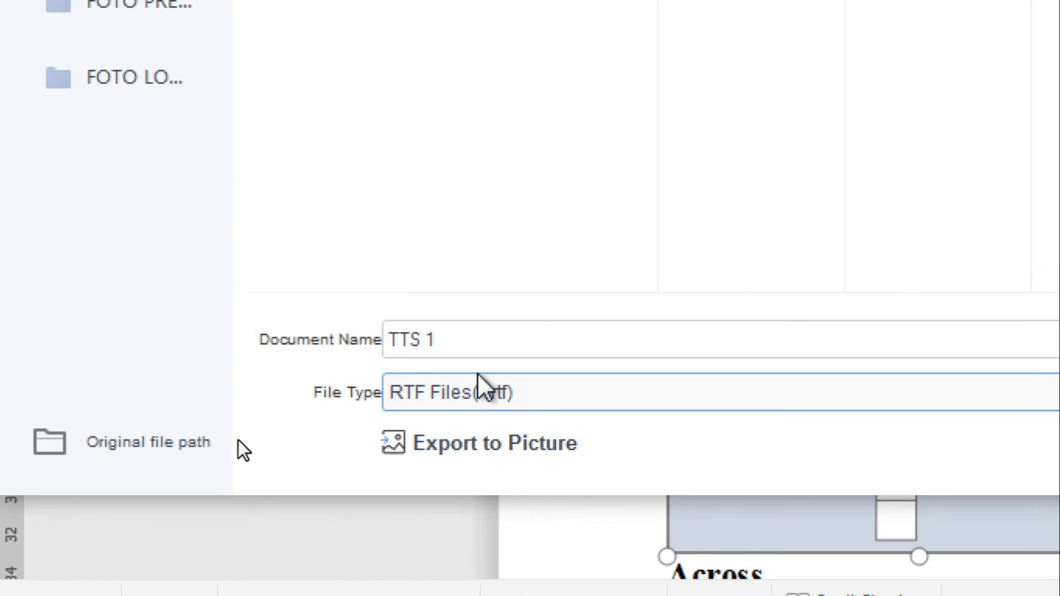
click(243, 446)
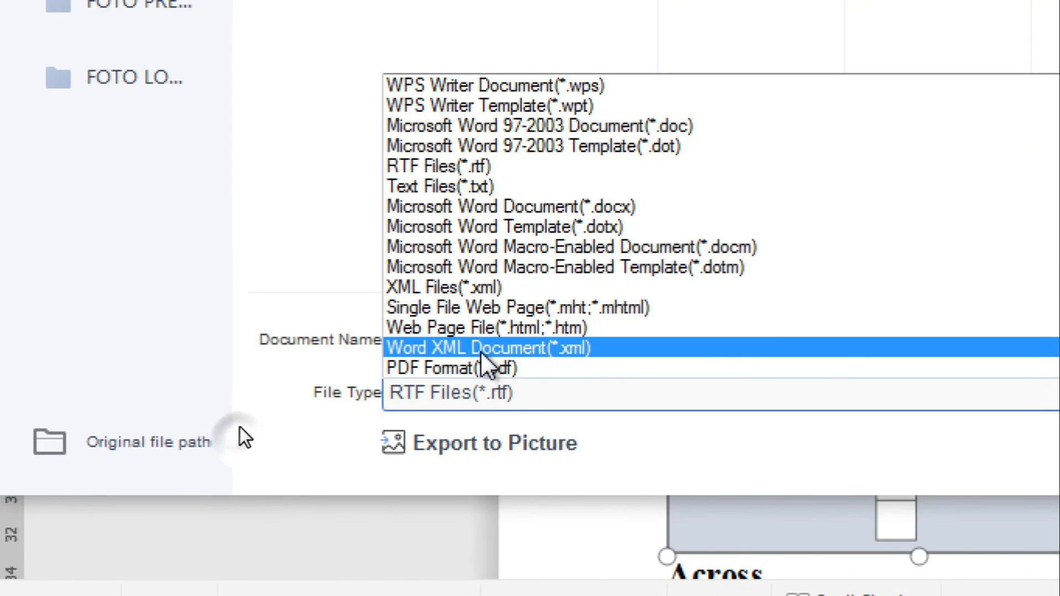
click(295, 263)
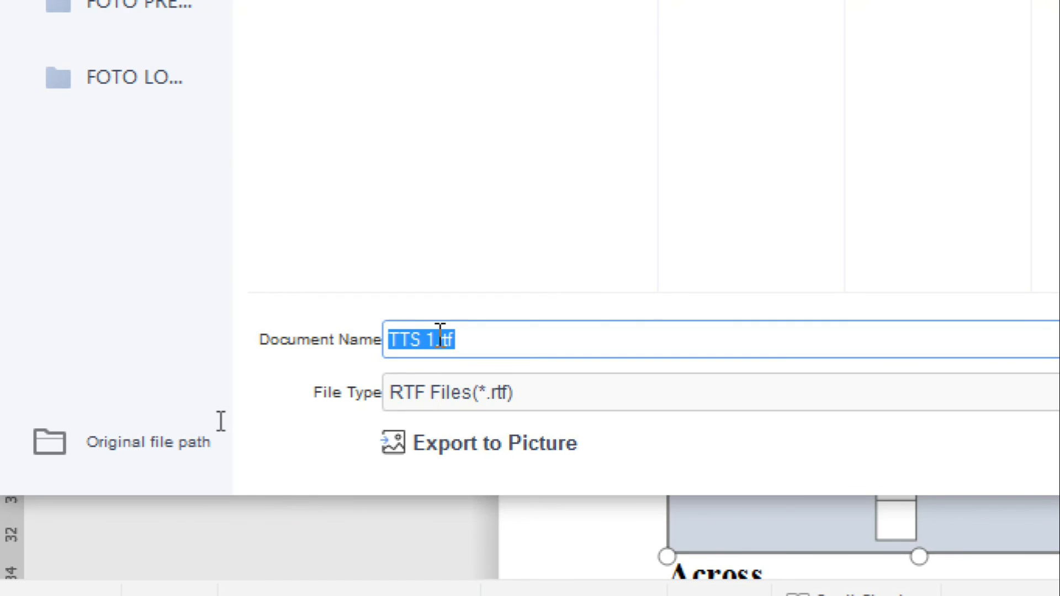
Save the copy in the TTS folder under the name "TTS 1 UNTUK SISWA OK" and close WPS Office.
click(527, 335)
key(BackSpace)
key(BackSpace)
key(BackSpace)
key(BackSpace)
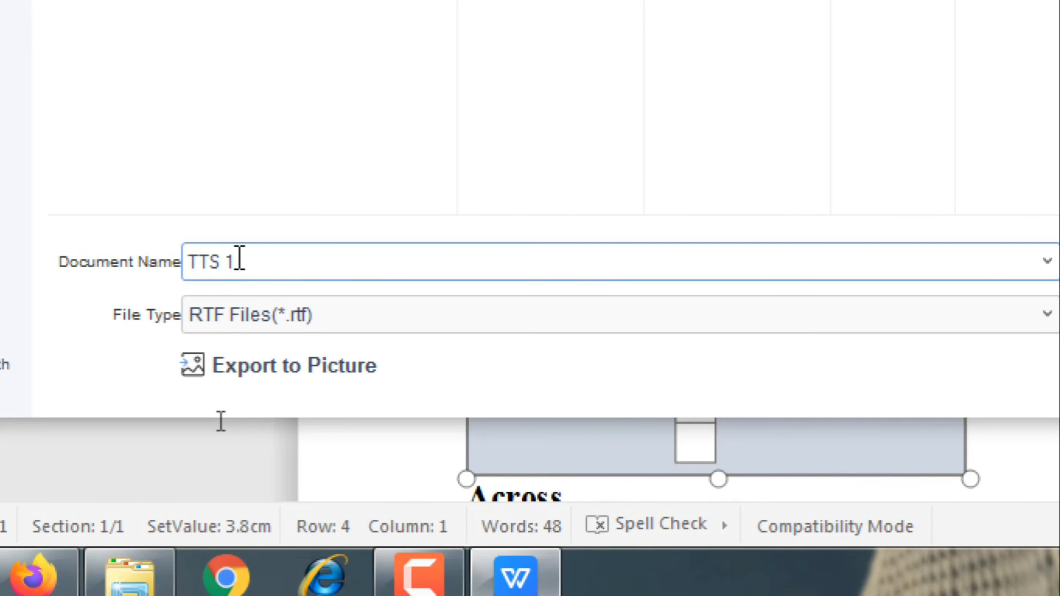
key(BackSpace)
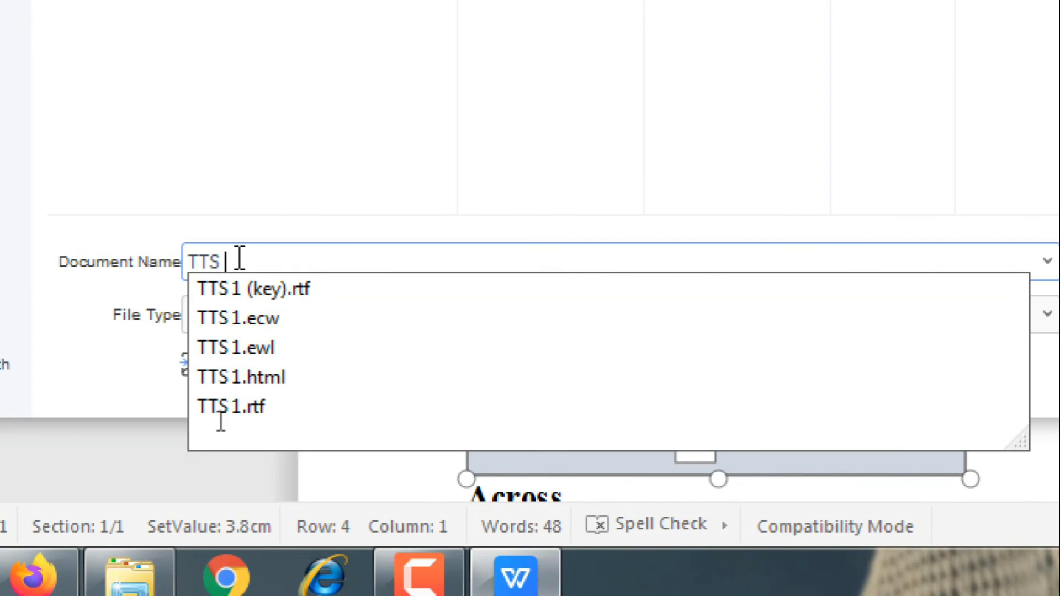
text(1 U)
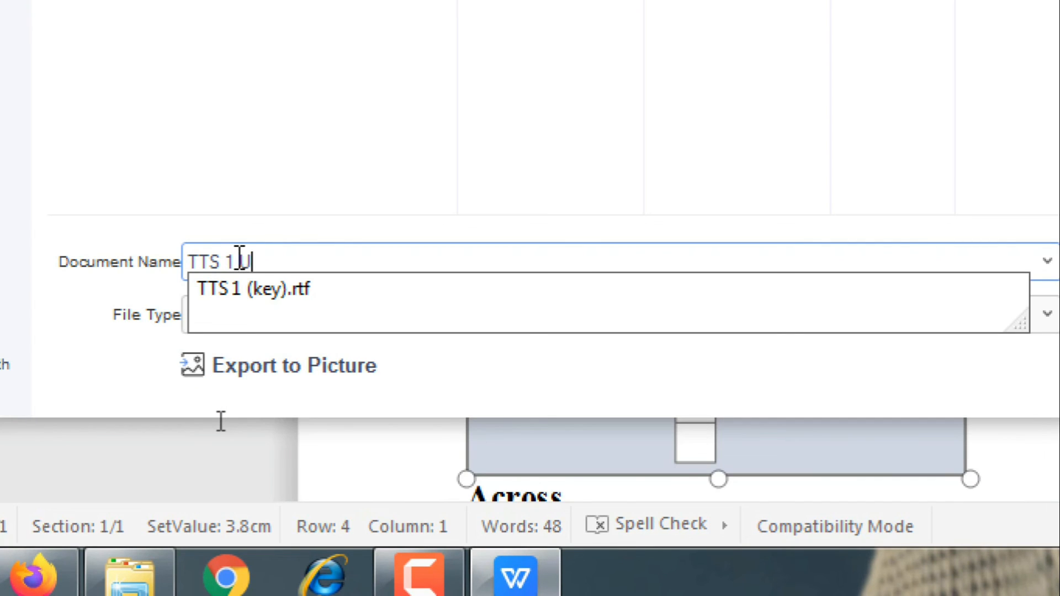
text(NTUK S)
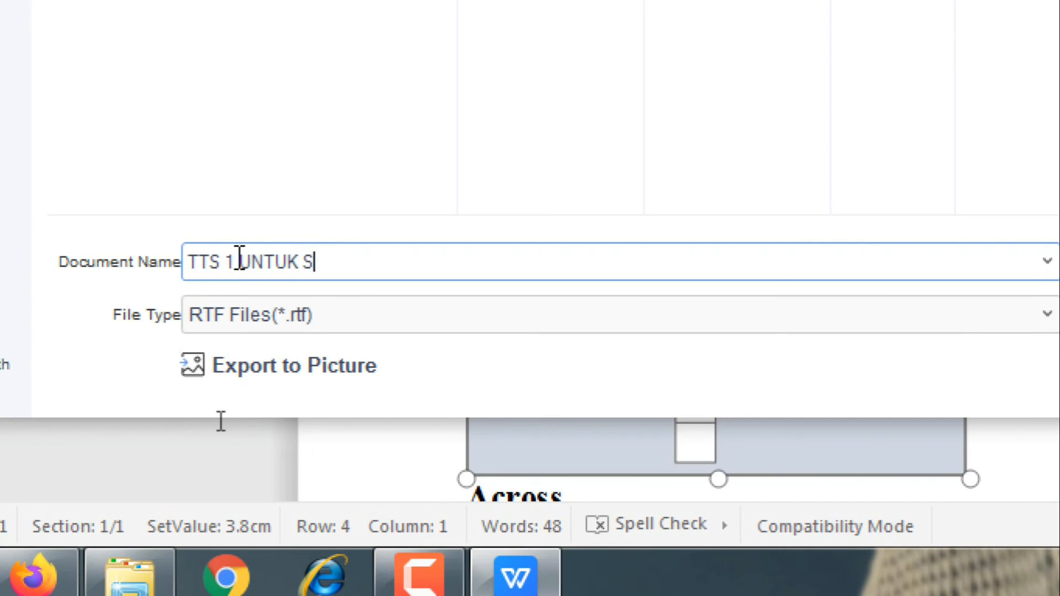
text(ISWA)
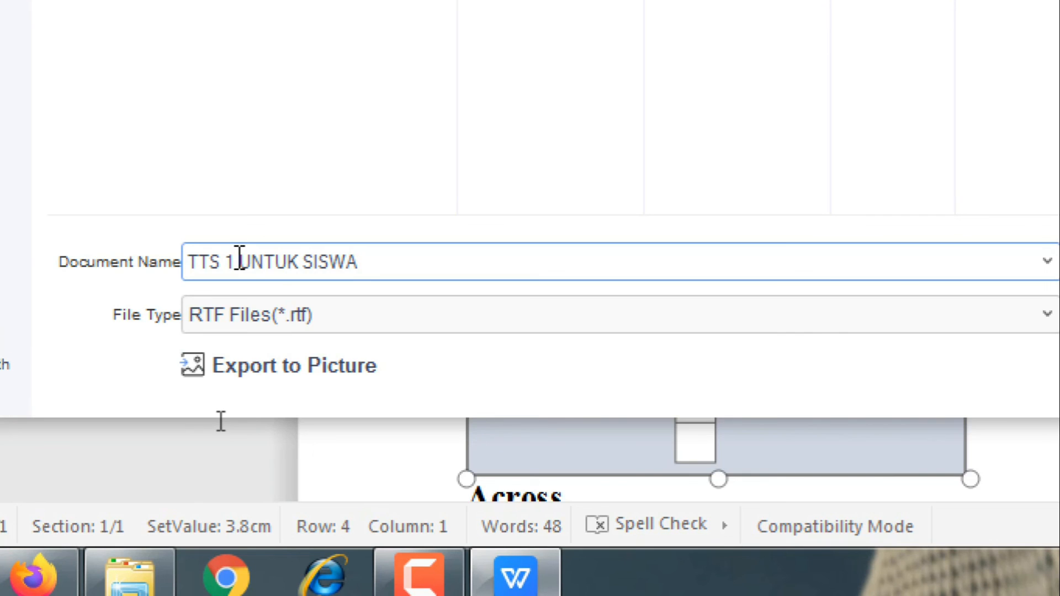
text( OK)
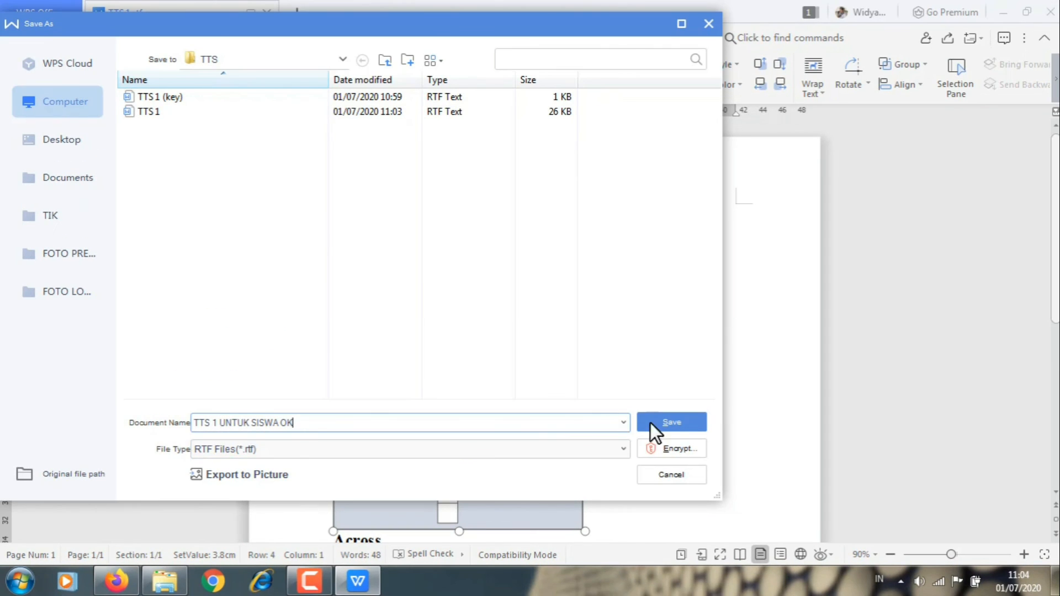
click(672, 424)
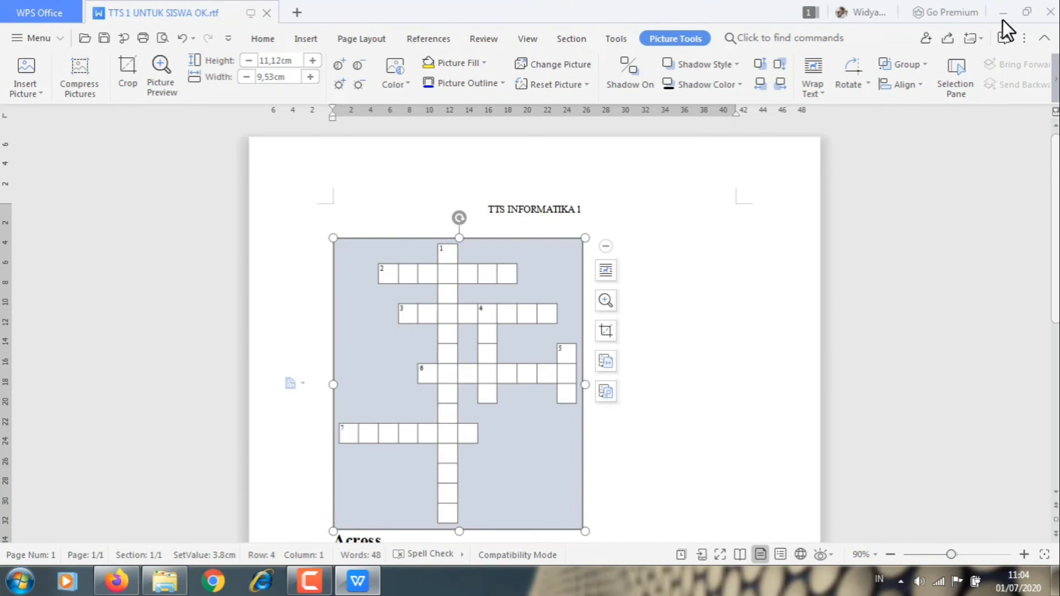
click(1049, 12)
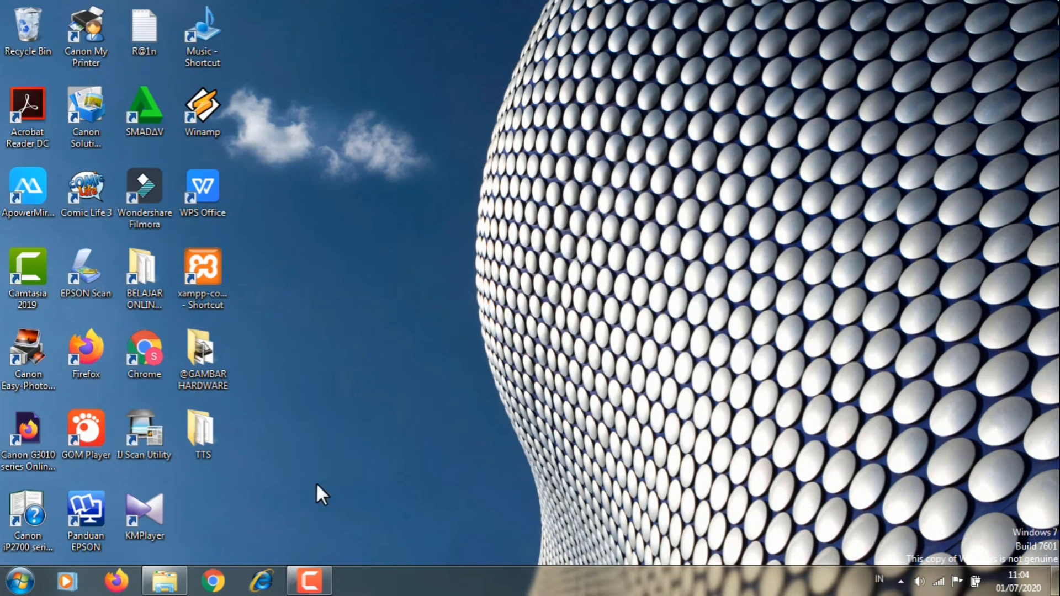